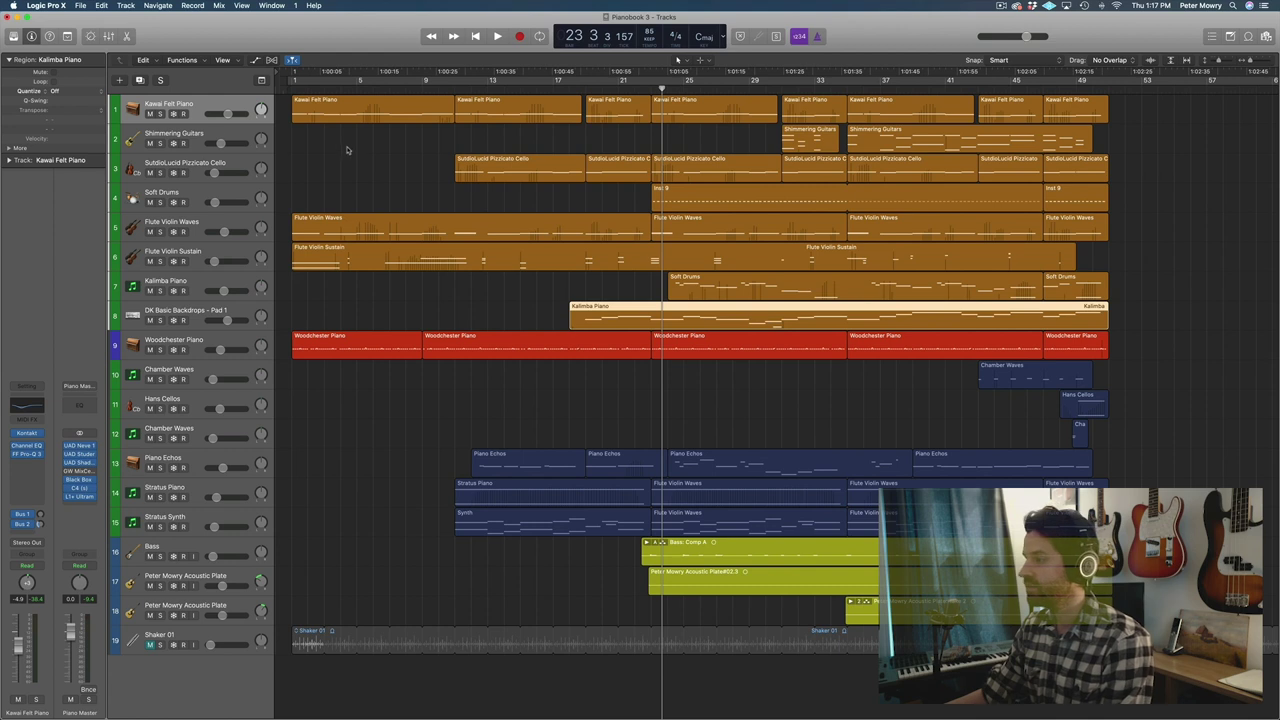
Solo the Kawai Felt Piano track and play it from the start of the song with cycle mode on.
{"action": "left_click", "coordinate": [176, 103]}
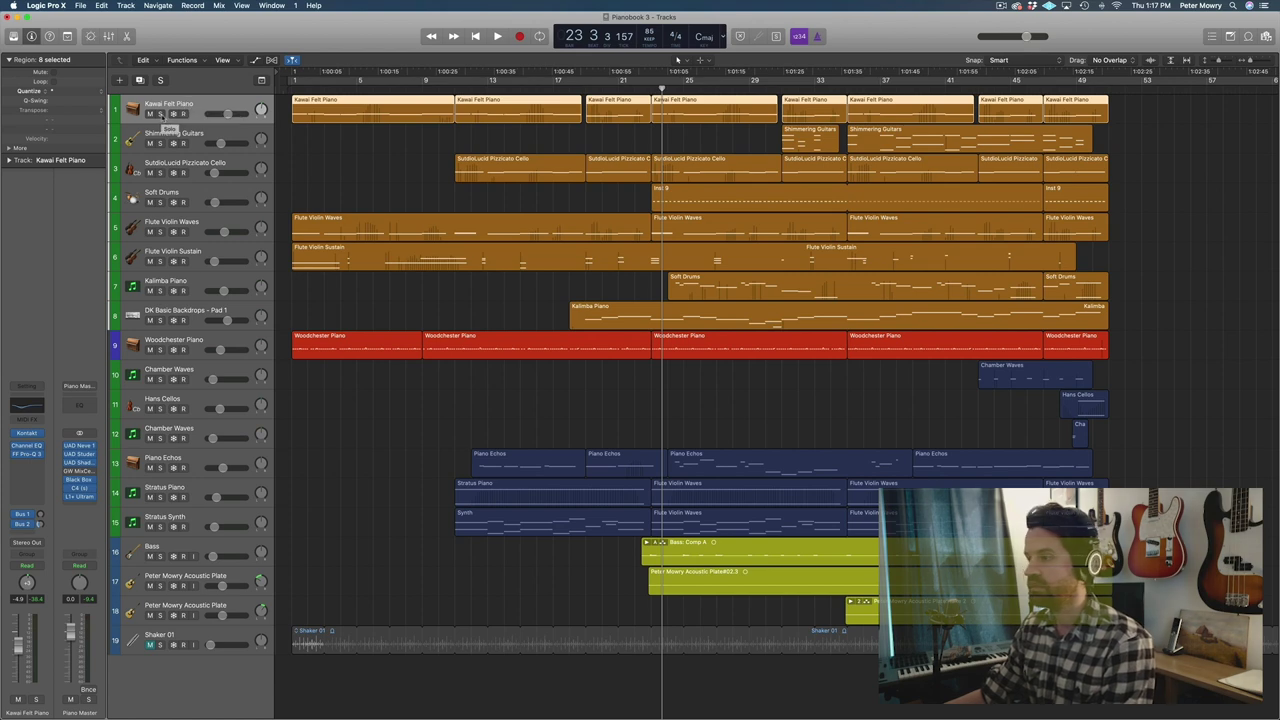
{"action": "left_click", "coordinate": [160, 114]}
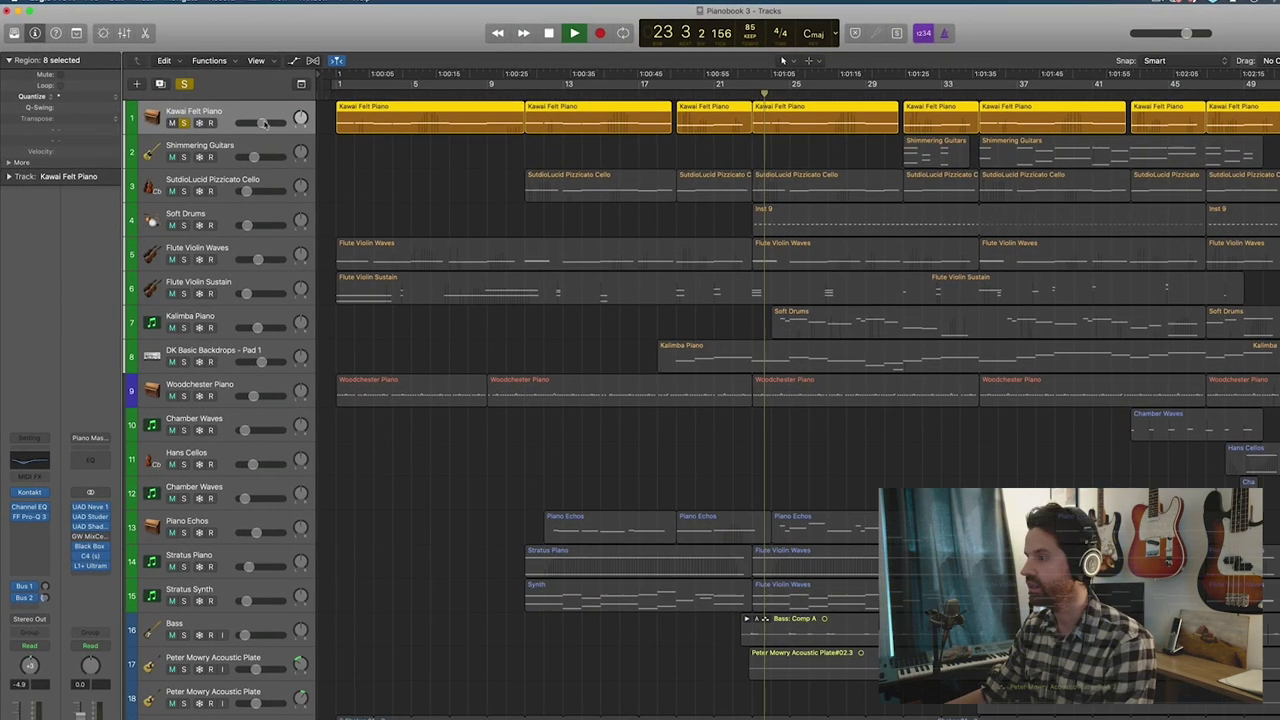
{"action": "left_click", "coordinate": [422, 88]}
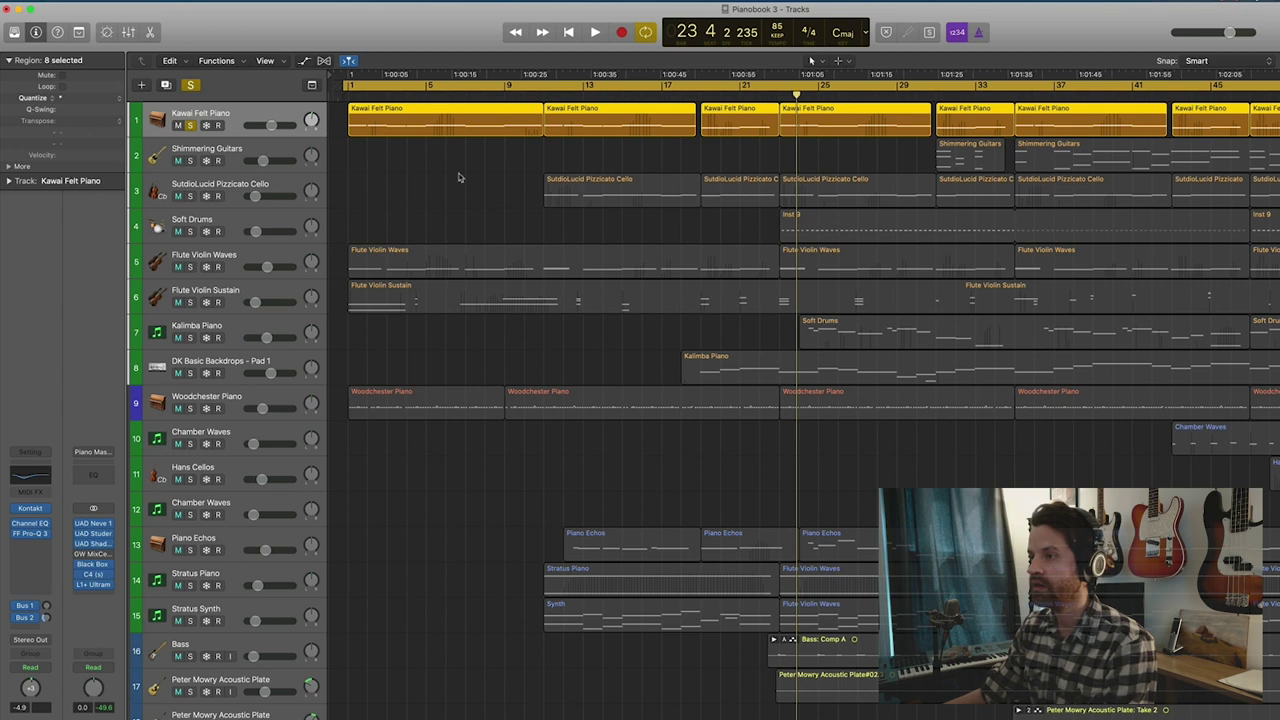
{"action": "key", "text": "space"}
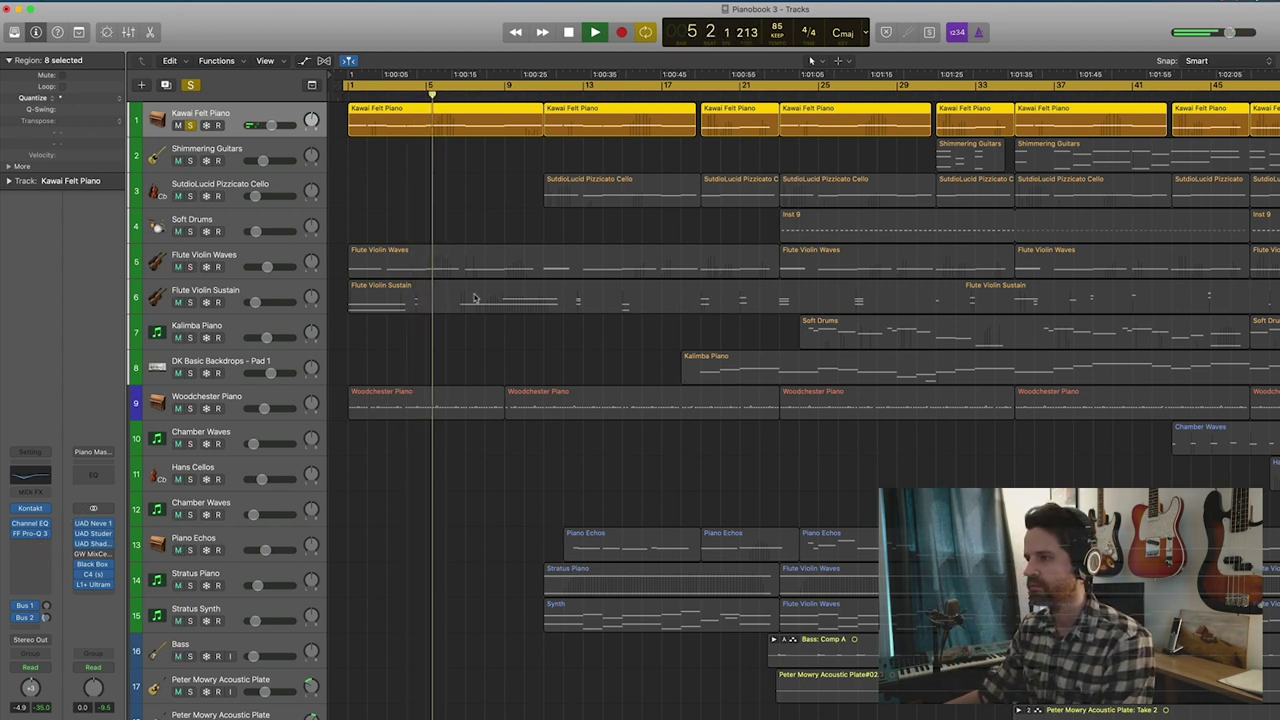
Solo the Woodchester Piano together with the Kawai Felt Piano, stop playback and clear both solos.
{"action": "left_click", "coordinate": [199, 401]}
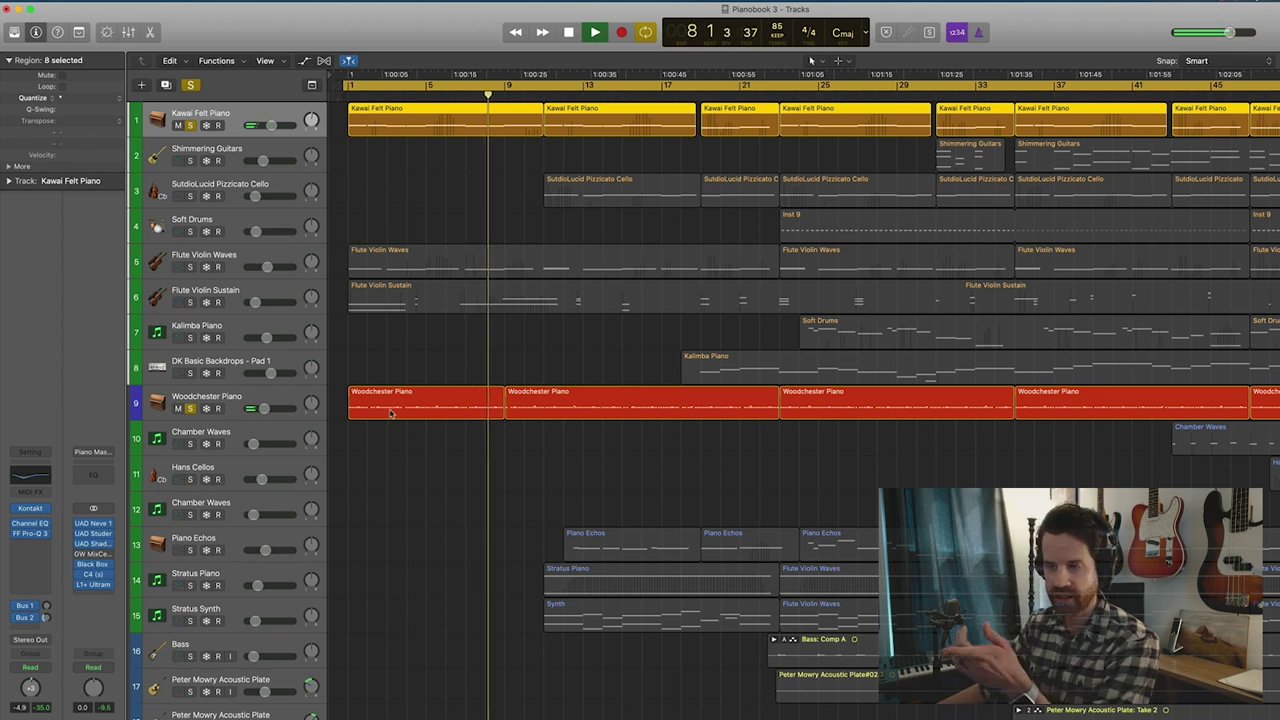
{"action": "left_click", "coordinate": [190, 398]}
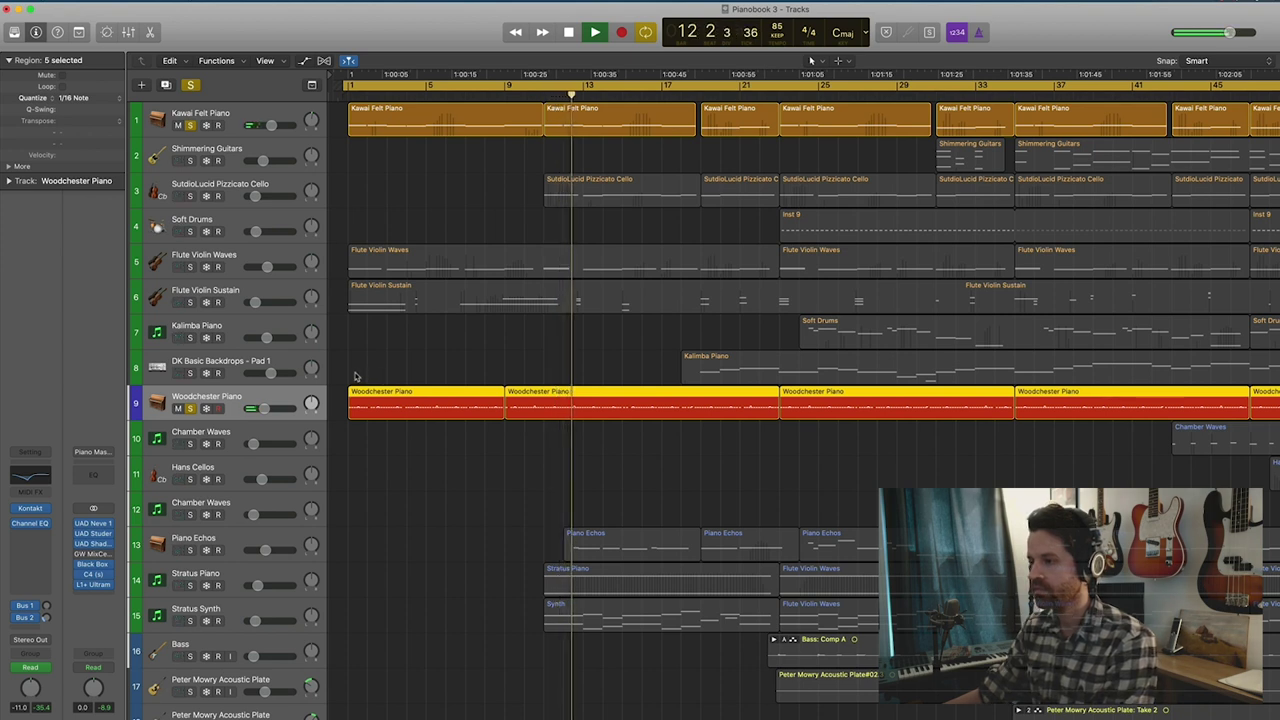
{"action": "key", "text": "space"}
{"action": "left_click", "coordinate": [190, 408]}
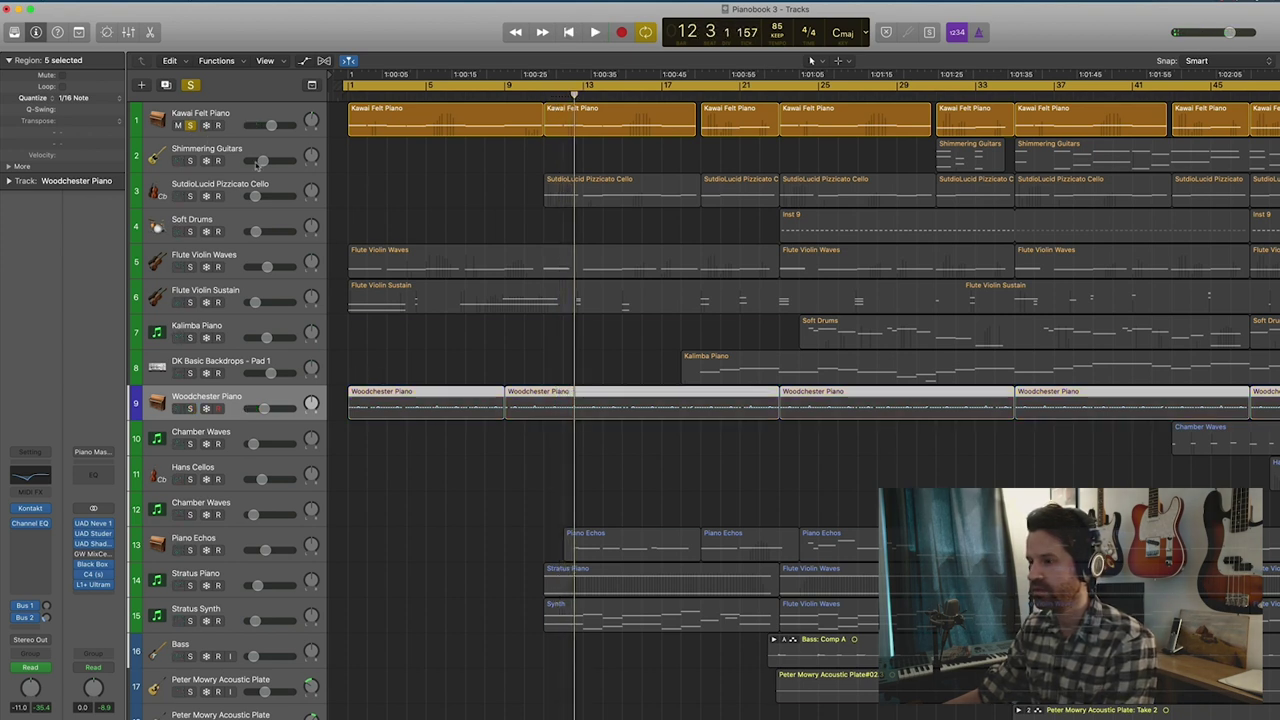
{"action": "left_click", "coordinate": [190, 125]}
View the Kontakt instrument loaded on the Shimmering Guitars track and close its window.
{"action": "left_click", "coordinate": [208, 148]}
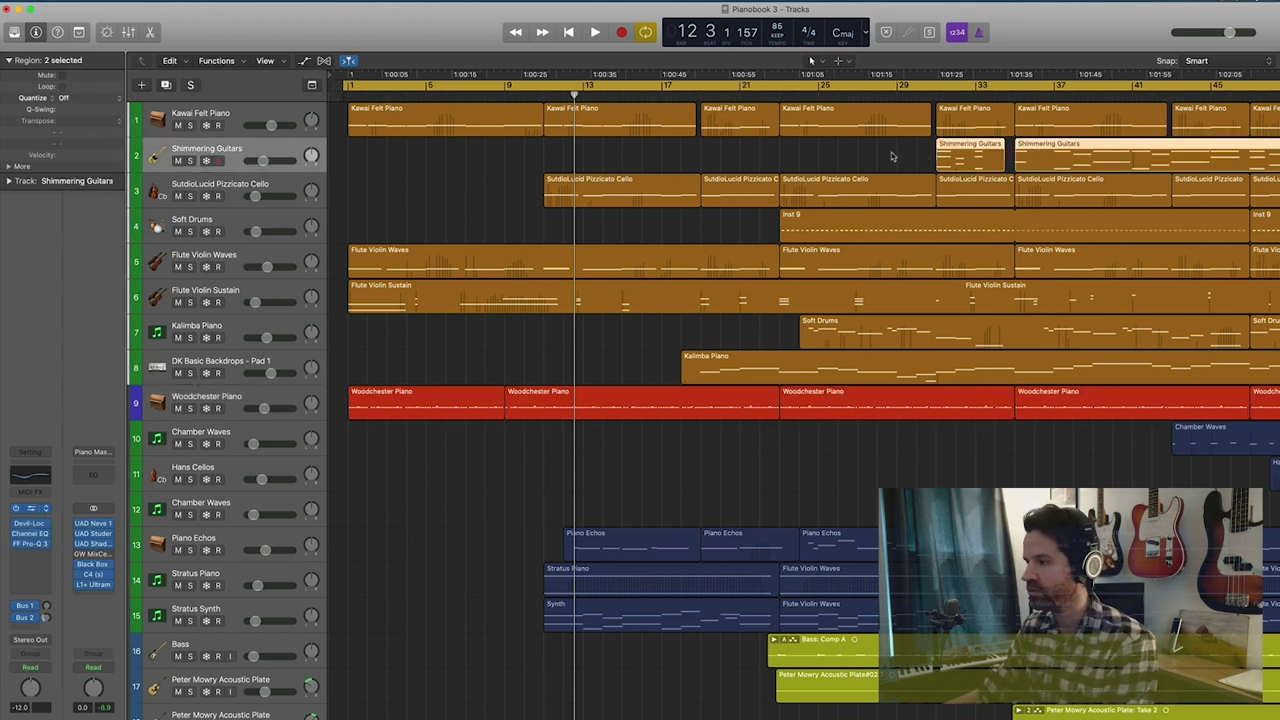
{"action": "key", "text": "v"}
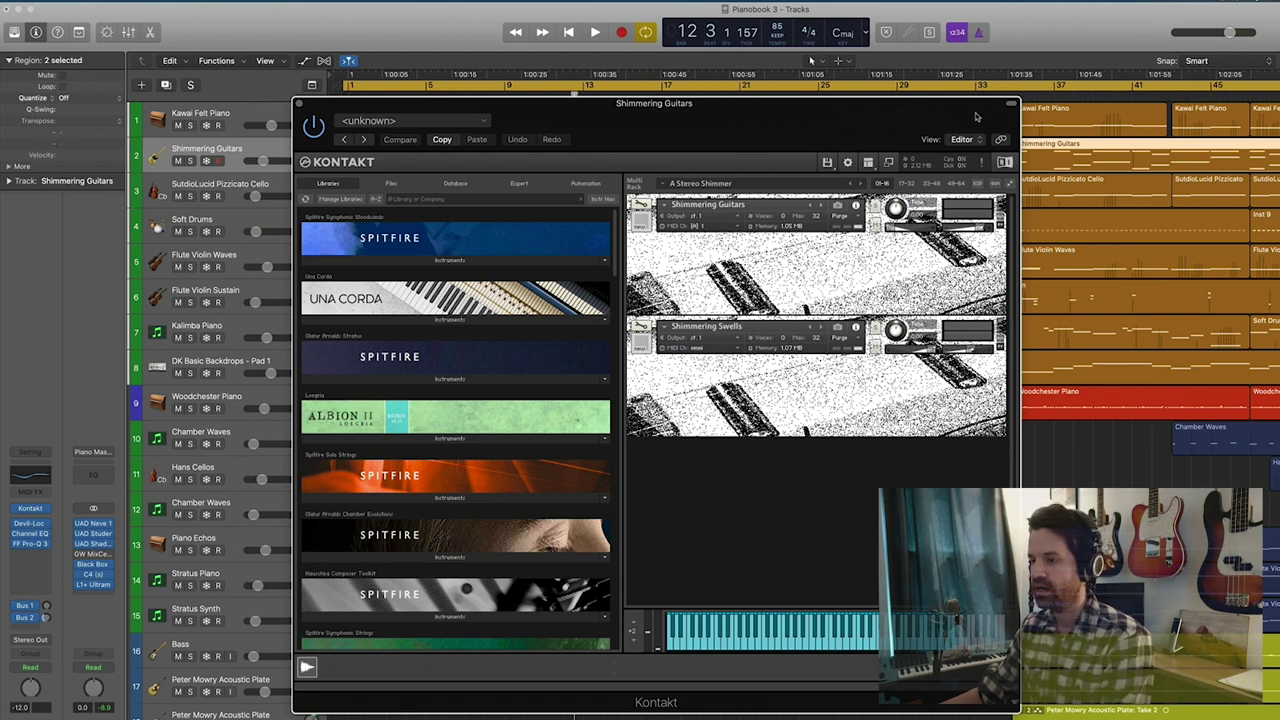
{"action": "key", "text": "v"}
Turn cycle mode off, audition Shimmering Guitars soloed from bar 30, and clear the solo to hear the full mix.
{"action": "left_click", "coordinate": [938, 88]}
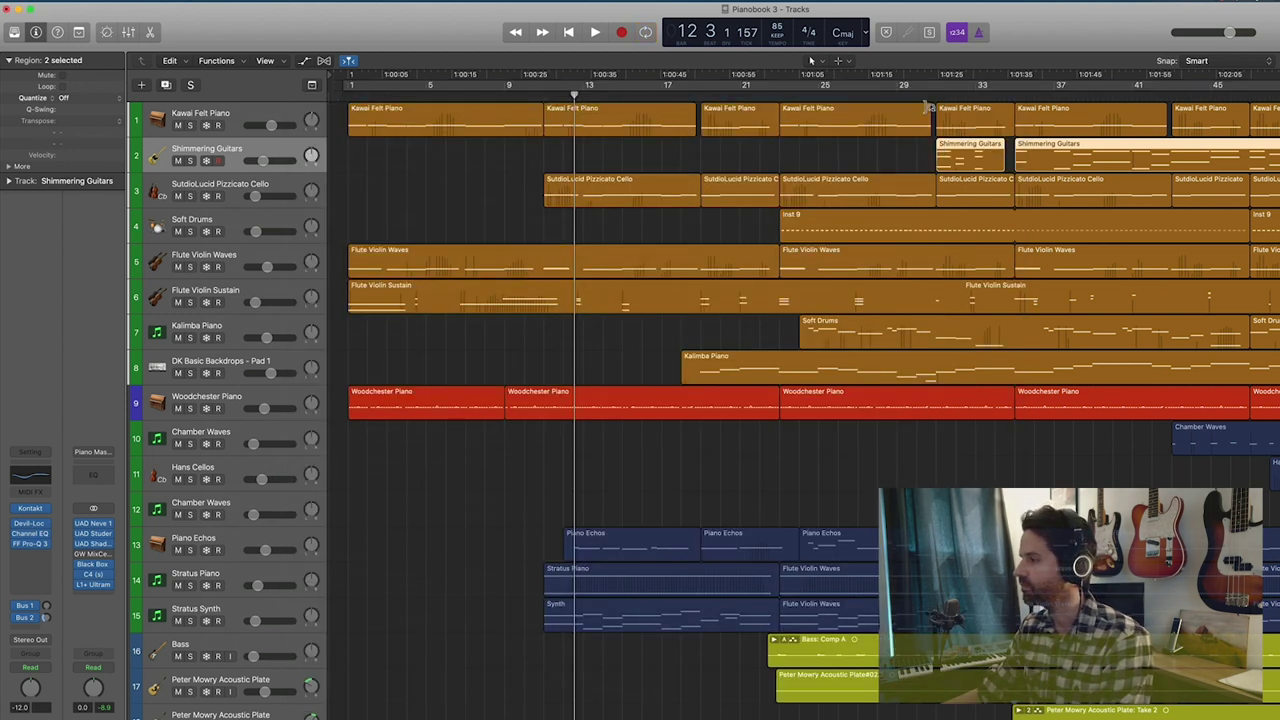
{"action": "left_click", "coordinate": [932, 96]}
{"action": "left_click_drag", "start_coordinate": [934, 96], "coordinate": [931, 96]}
{"action": "left_click", "coordinate": [190, 161]}
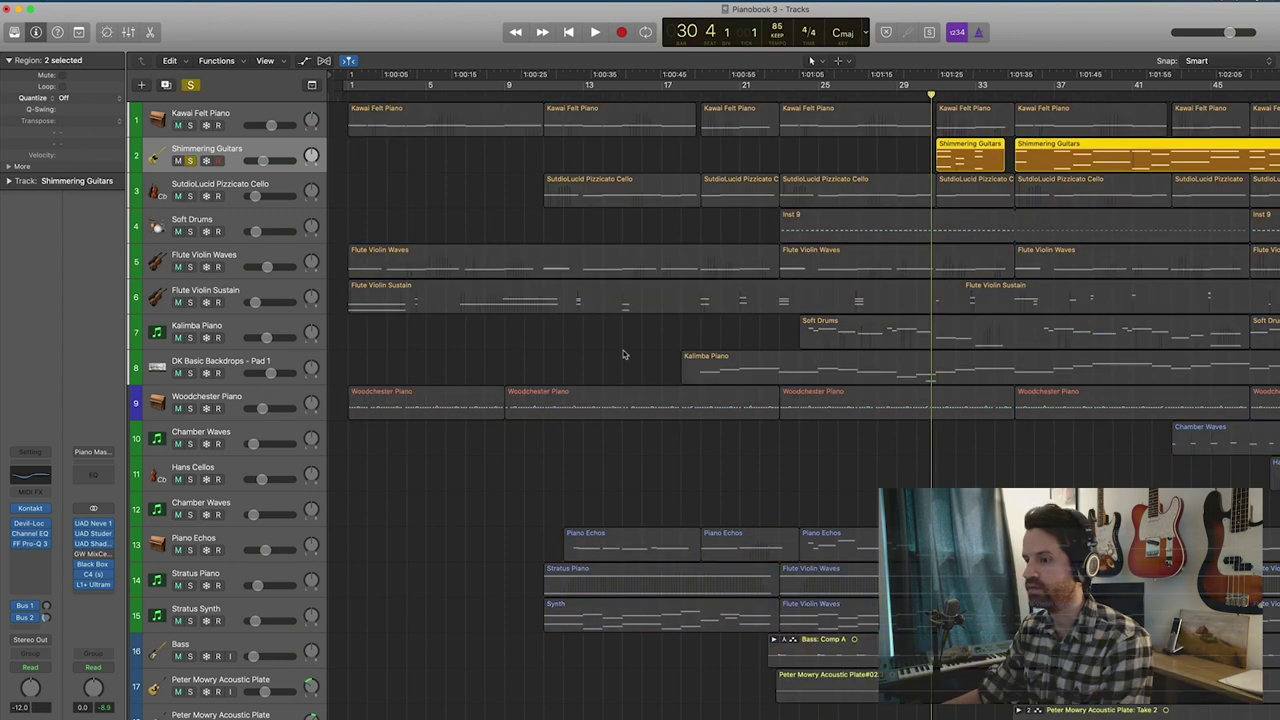
{"action": "key", "text": "space"}
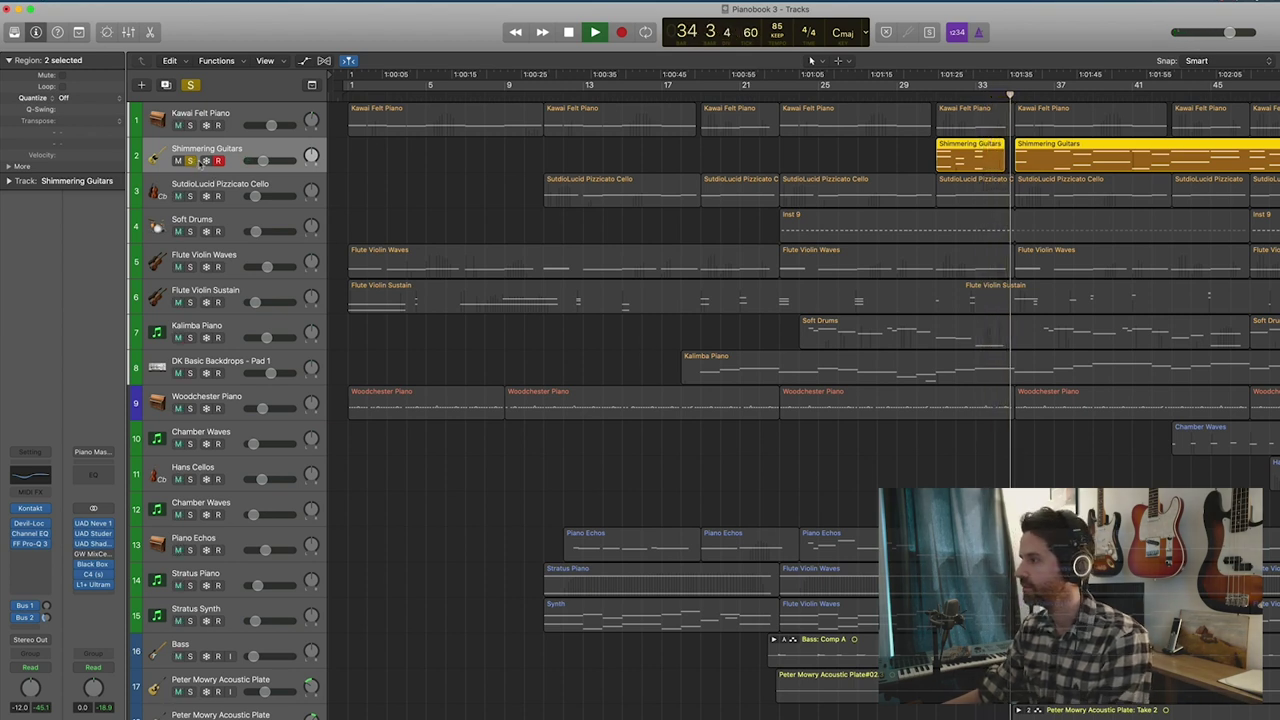
{"action": "key", "text": "s"}
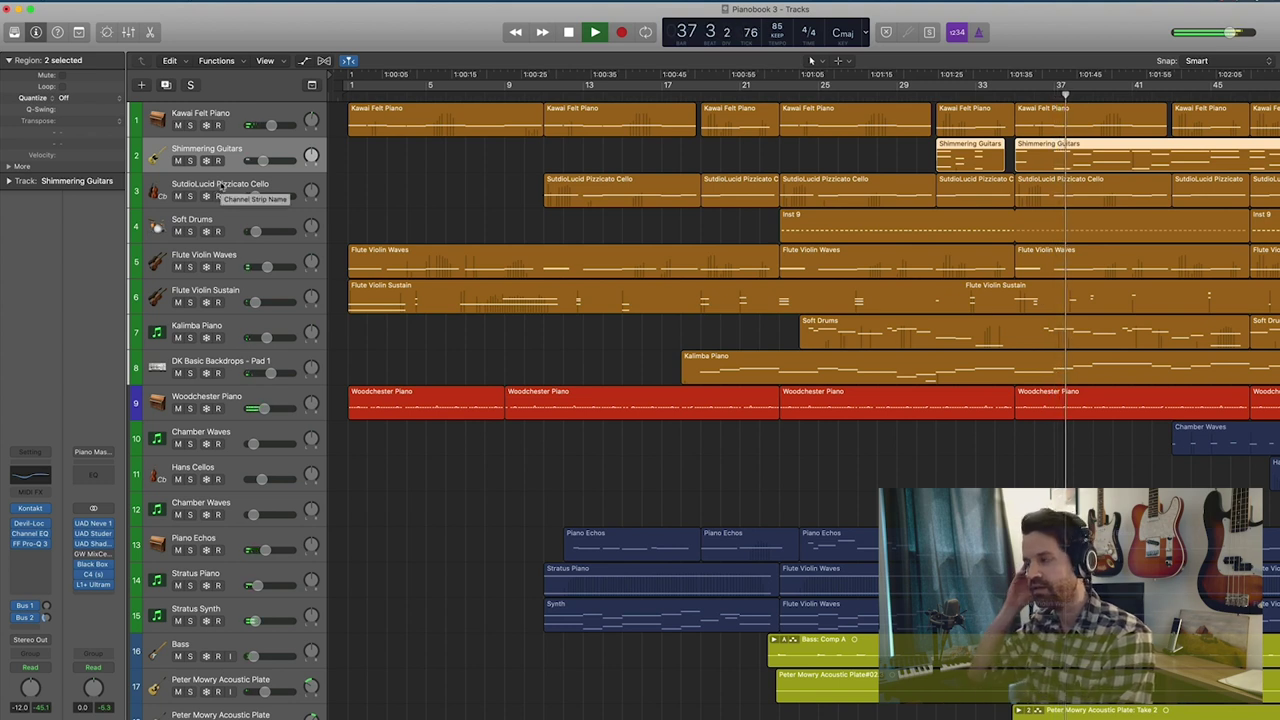
Show the pizzicato cello's Kontakt instrument and play that track soloed from bar 11.
{"action": "left_click", "coordinate": [220, 190]}
{"action": "key", "text": "space"}
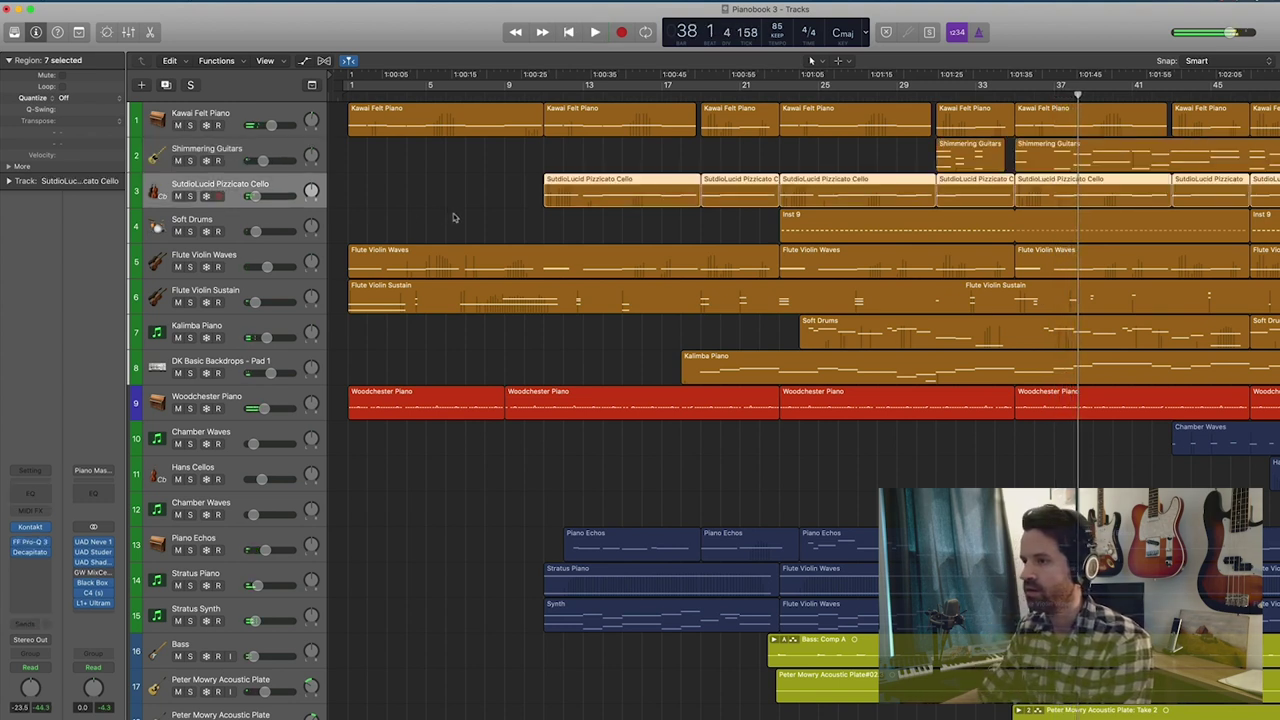
{"action": "left_click", "coordinate": [543, 97]}
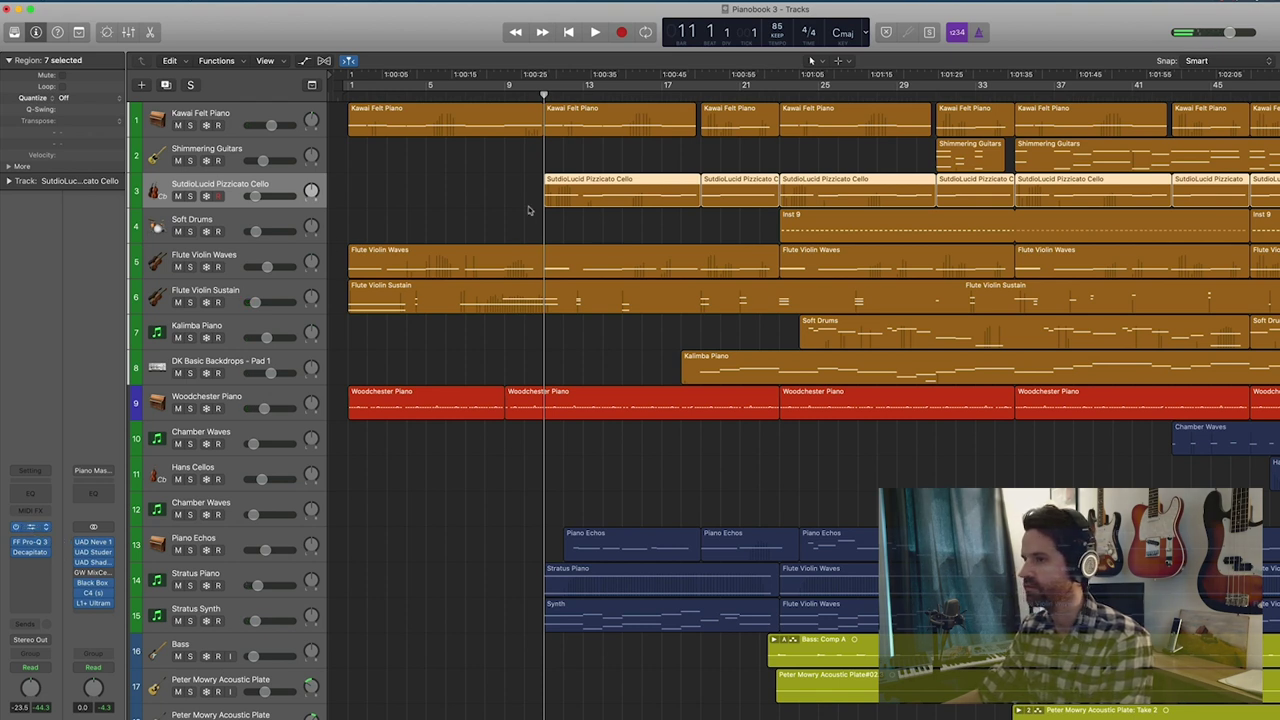
{"action": "left_click", "coordinate": [155, 190]}
{"action": "left_click", "coordinate": [191, 197]}
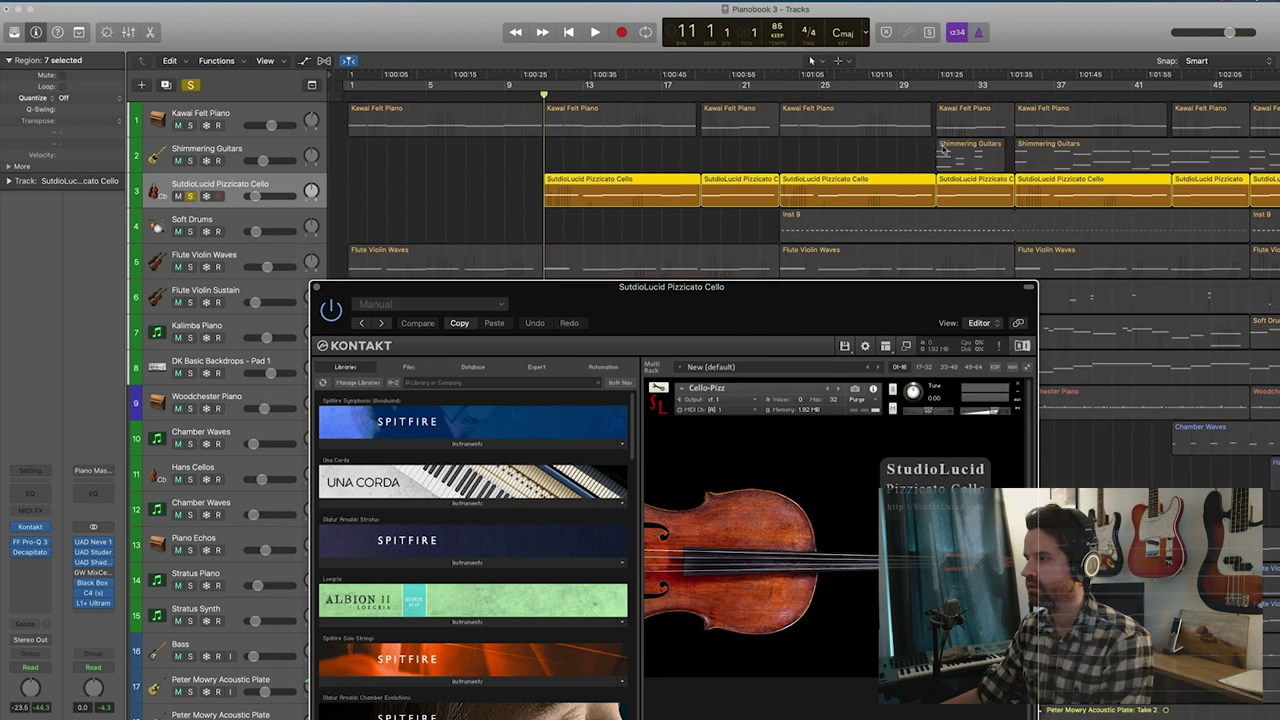
{"action": "key", "text": "space"}
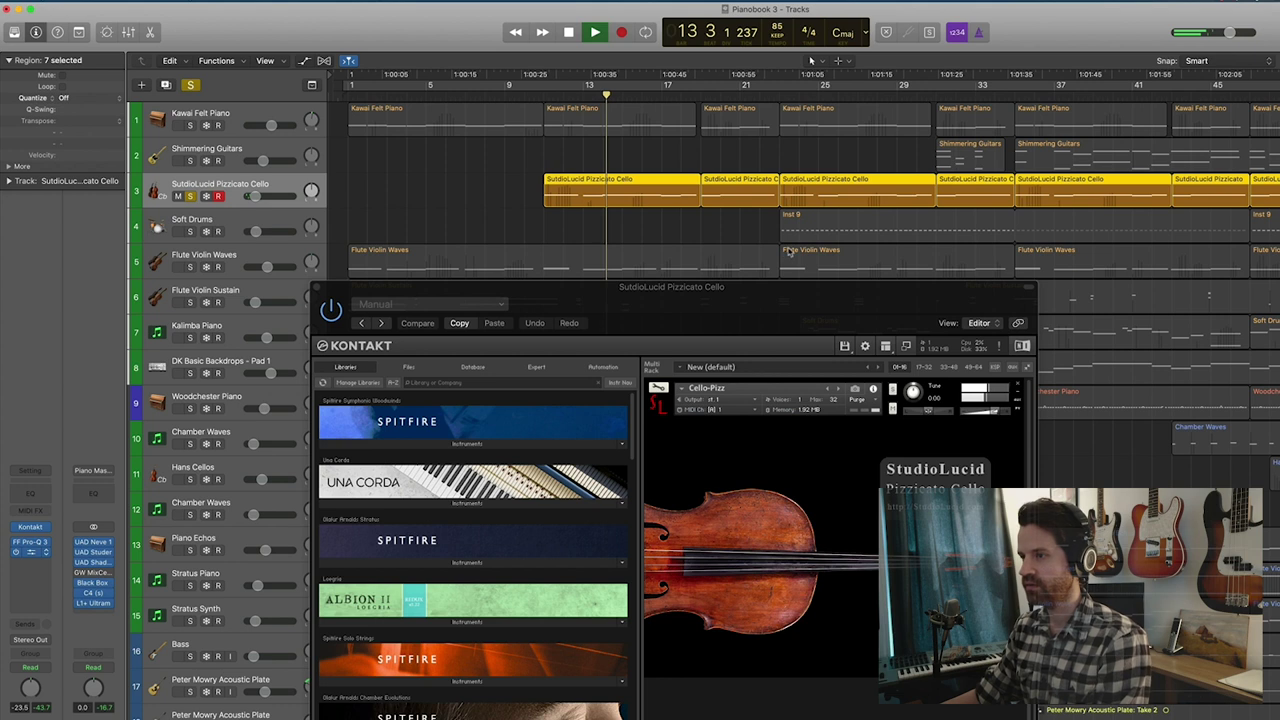
View the Decapitator settings on the pizzicato cello track and close the plug-in.
{"action": "left_click", "coordinate": [30, 551]}
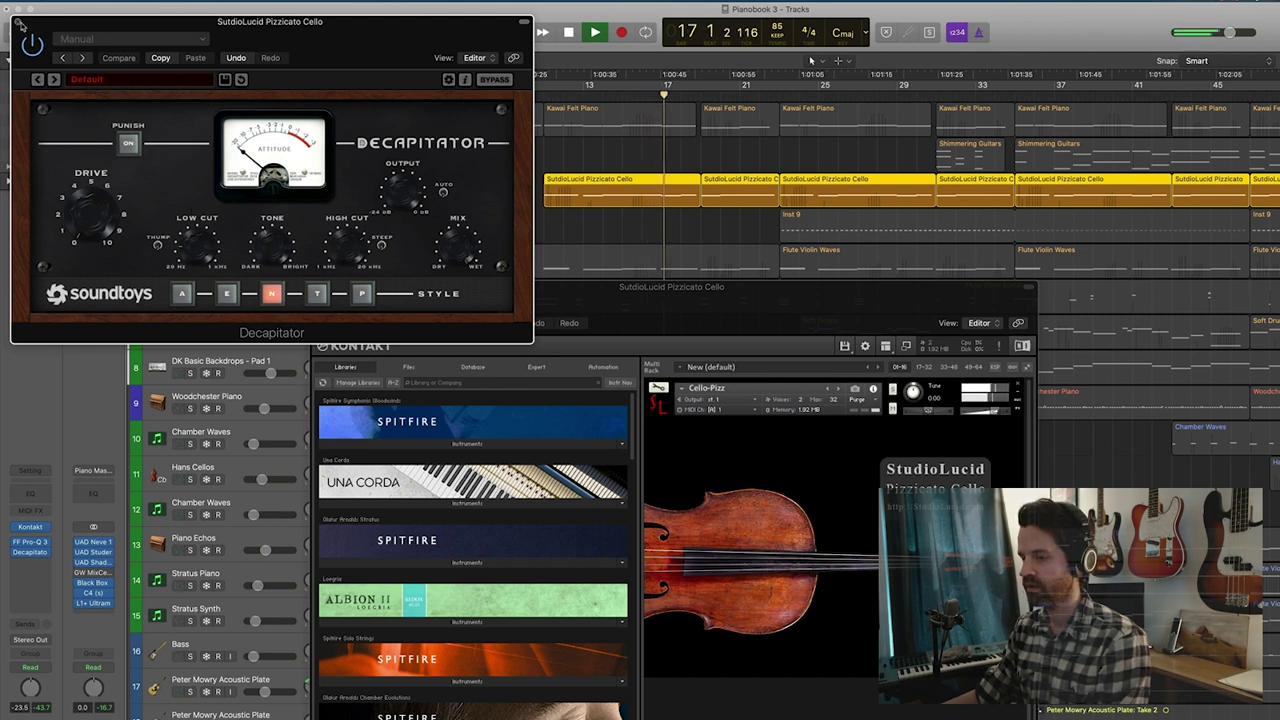
{"action": "left_click", "coordinate": [19, 21]}
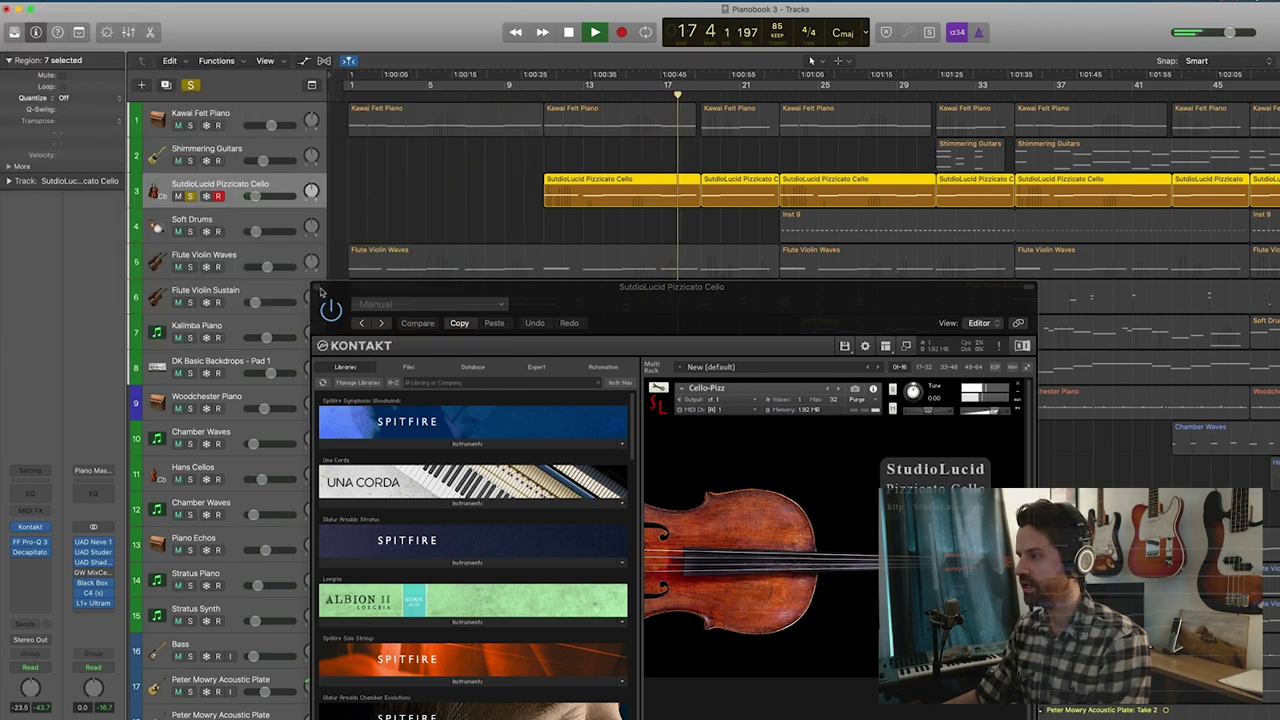
{"action": "left_click", "coordinate": [190, 196]}
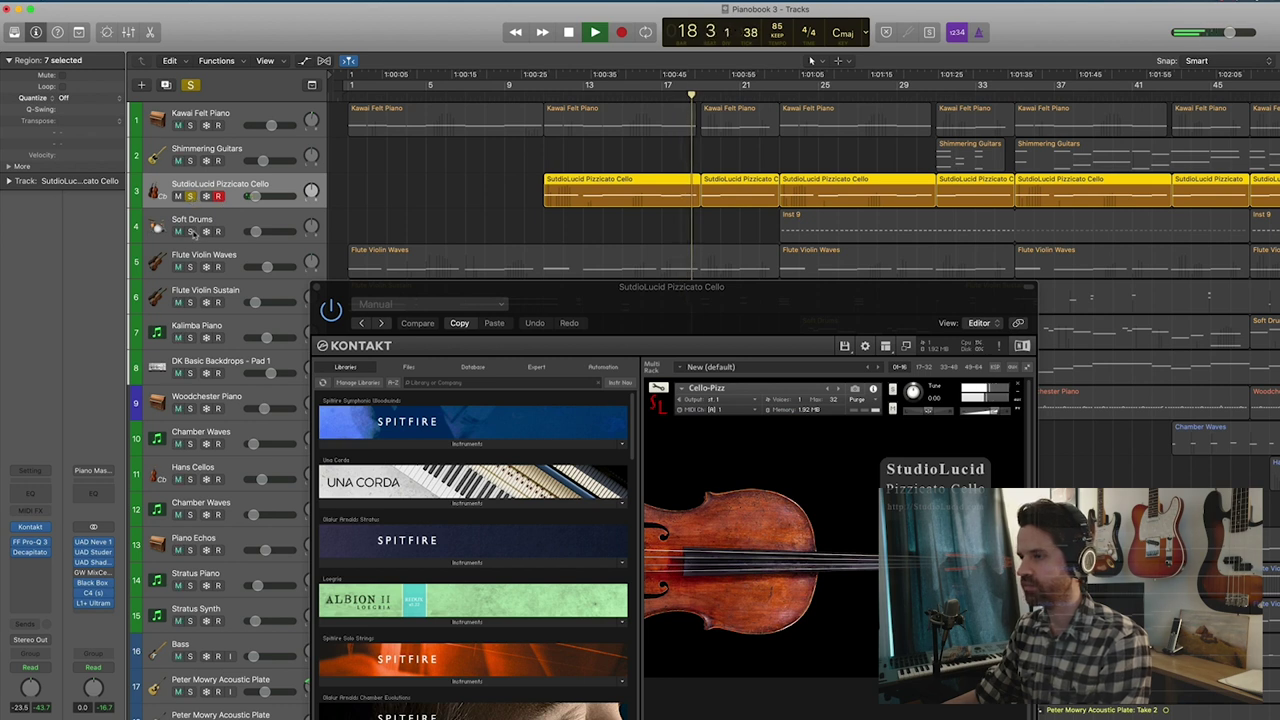
Solo Soft Drums alongside the pizzicato cello and check the drum track's Decapitator settings.
{"action": "left_click", "coordinate": [190, 231]}
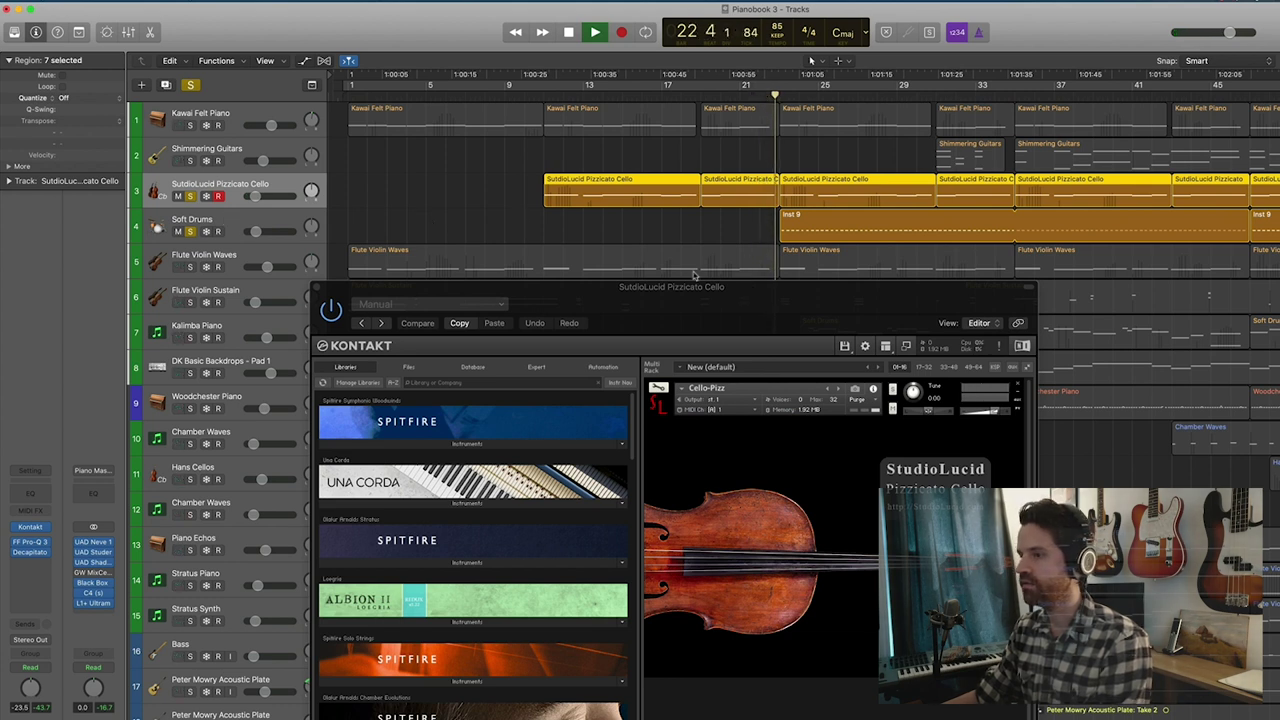
{"action": "left_click", "coordinate": [235, 218]}
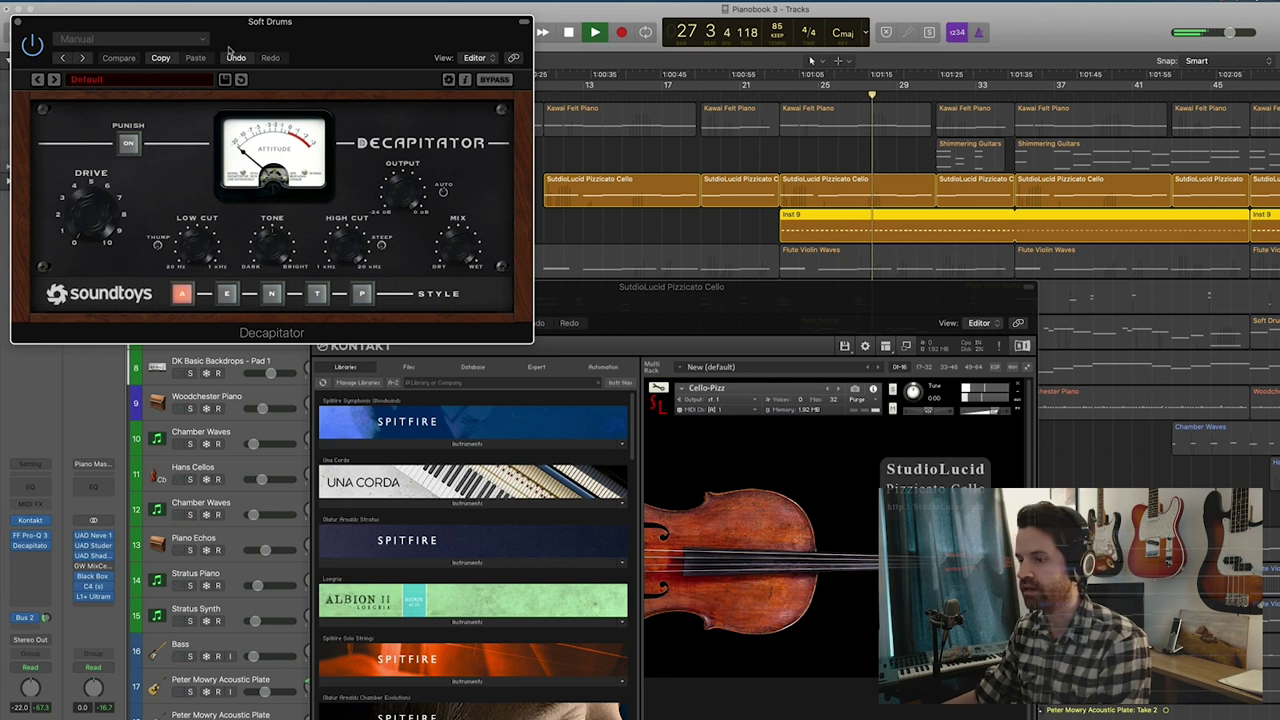
{"action": "left_click_drag", "start_coordinate": [229, 50], "coordinate": [335, 104]}
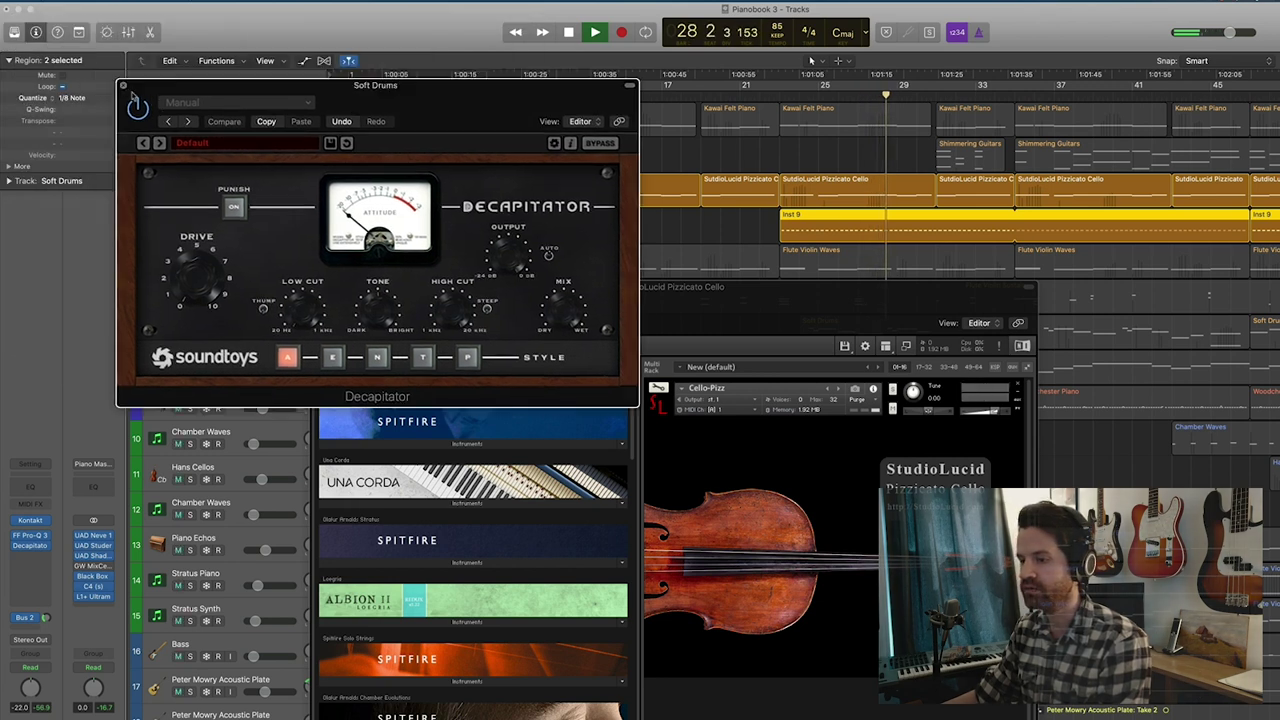
{"action": "left_click", "coordinate": [124, 86]}
Clear the solos on the pizzicato cello and Soft Drums, and close the cello's Kontakt window.
{"action": "left_click", "coordinate": [190, 196]}
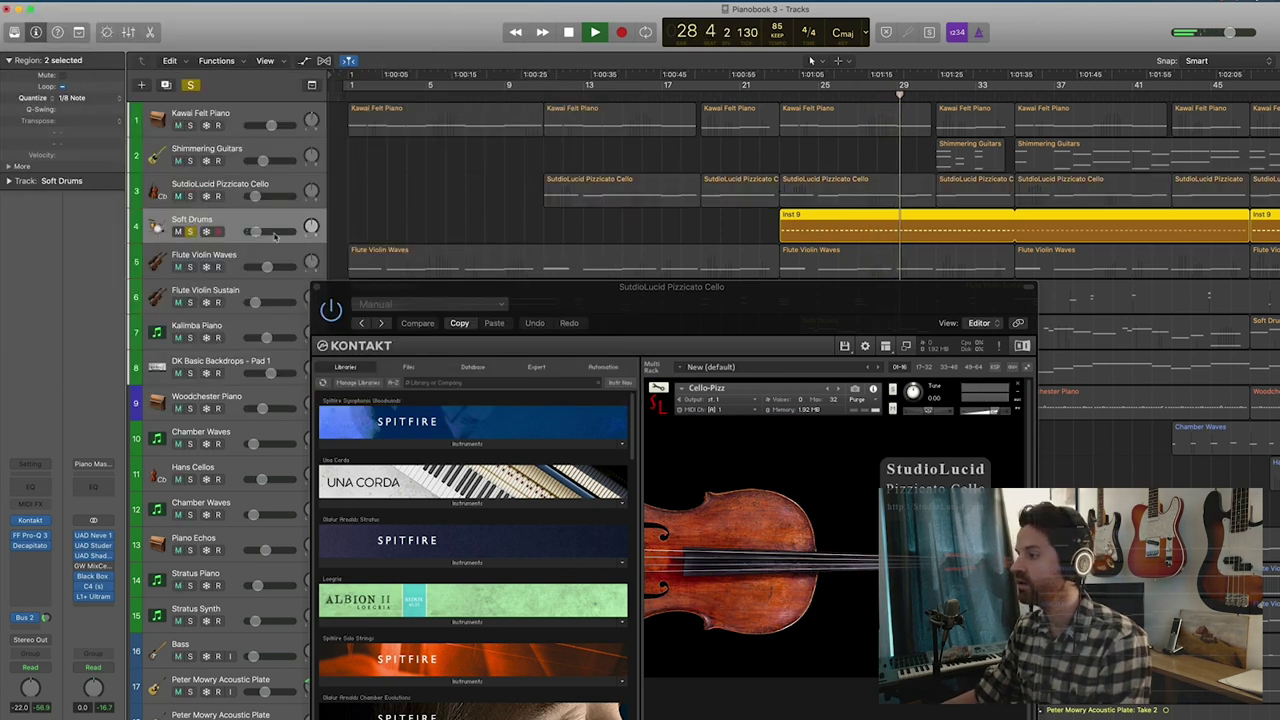
{"action": "key", "text": "s"}
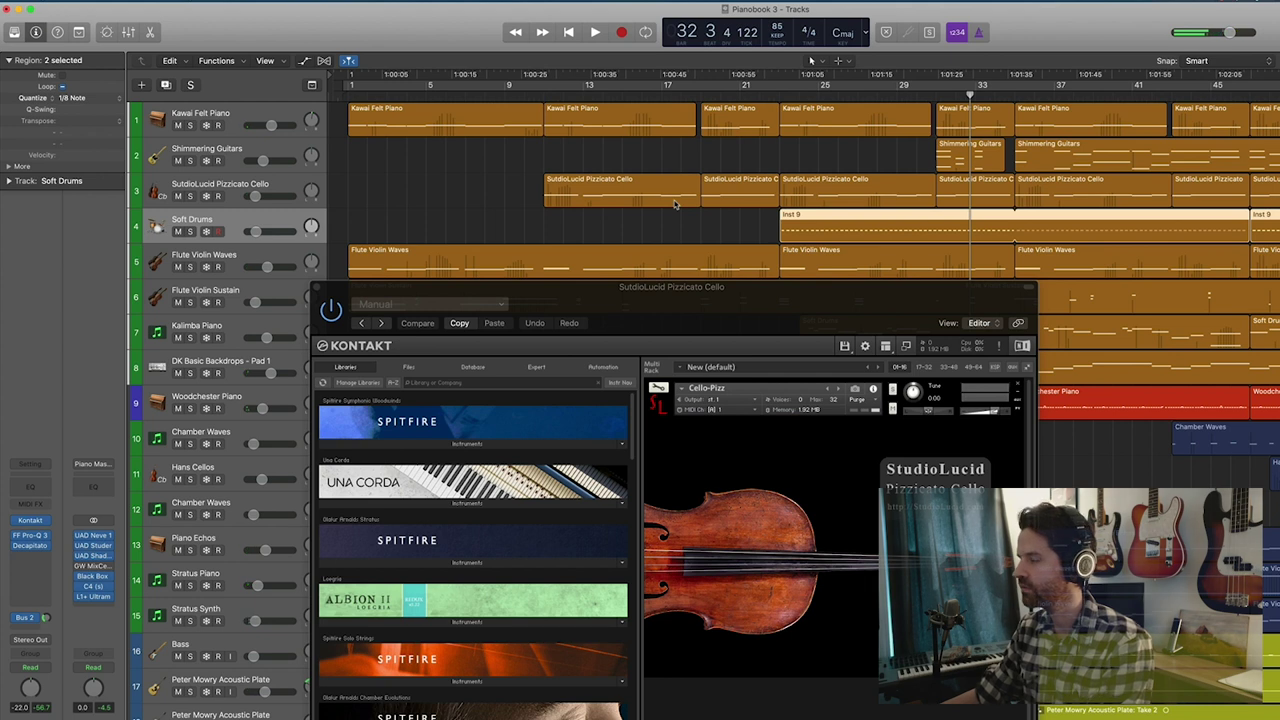
{"action": "left_click", "coordinate": [318, 289]}
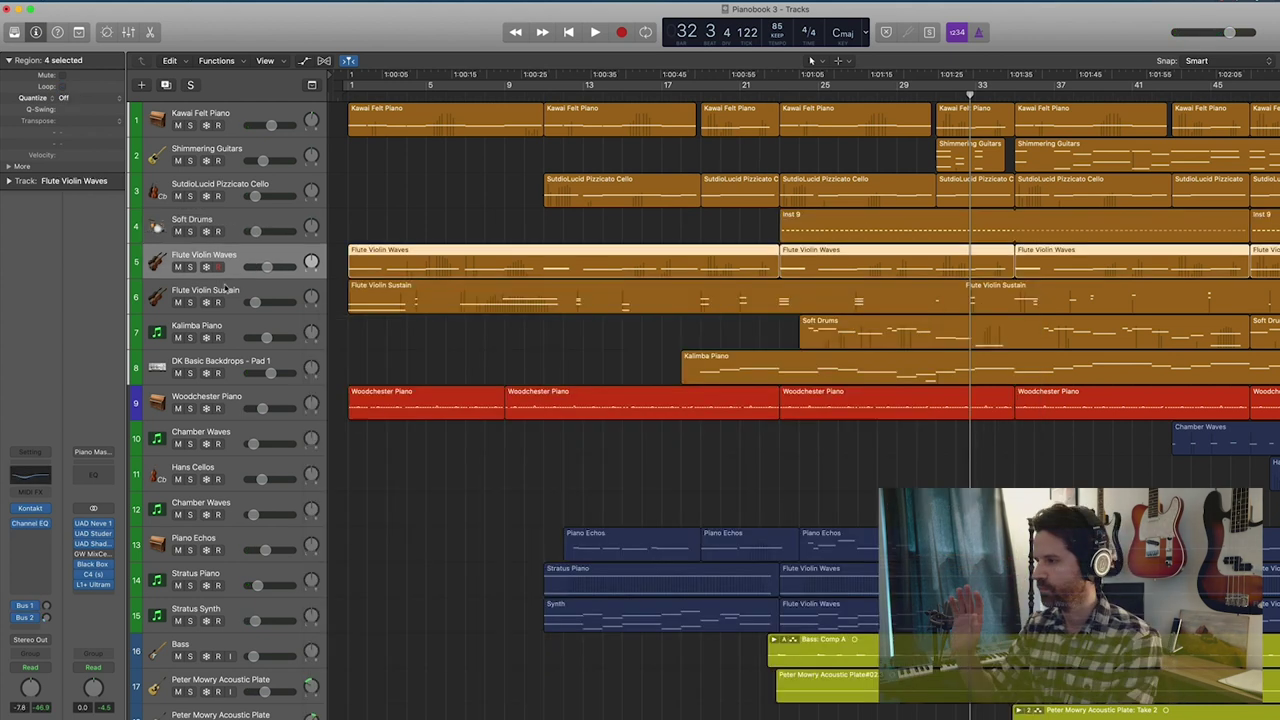
Solo the Flute Violin Waves track and play it from the start of the song with cycle mode on.
{"action": "left_click", "coordinate": [228, 290]}
{"action": "left_click", "coordinate": [232, 258]}
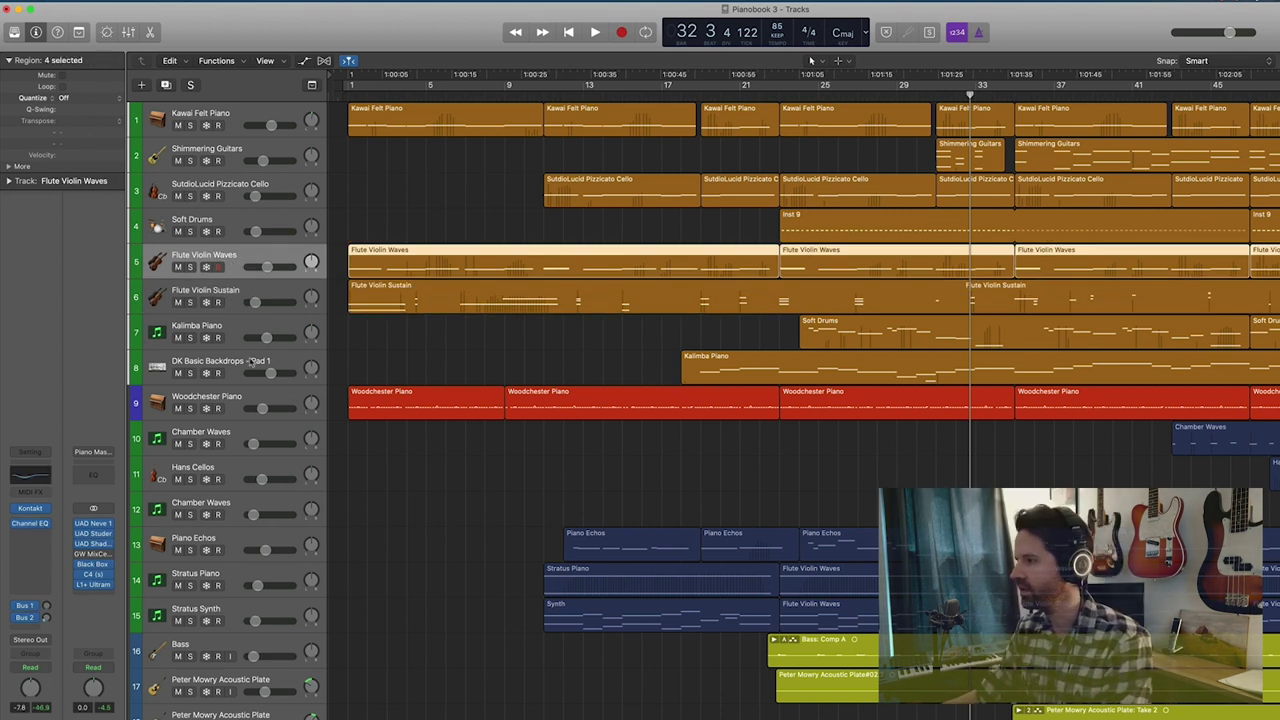
{"action": "left_click", "coordinate": [190, 267]}
{"action": "key", "text": "space"}
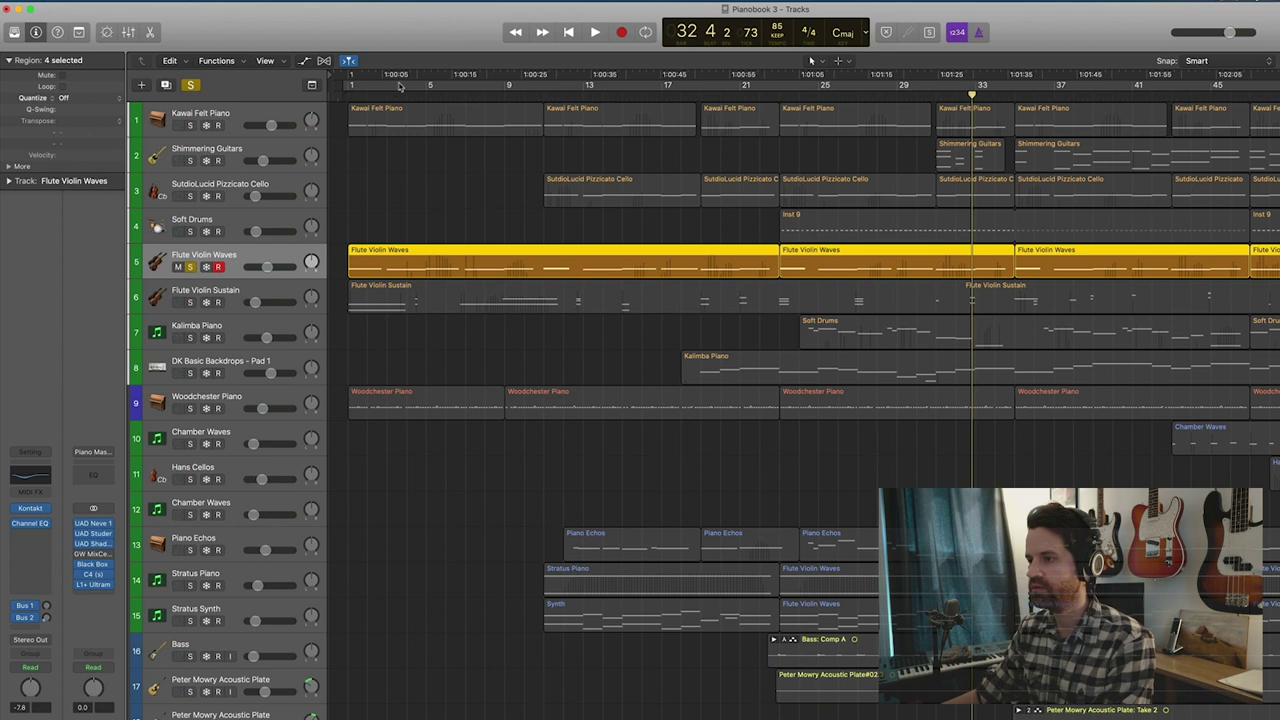
{"action": "left_click", "coordinate": [398, 86]}
{"action": "key", "text": "space"}
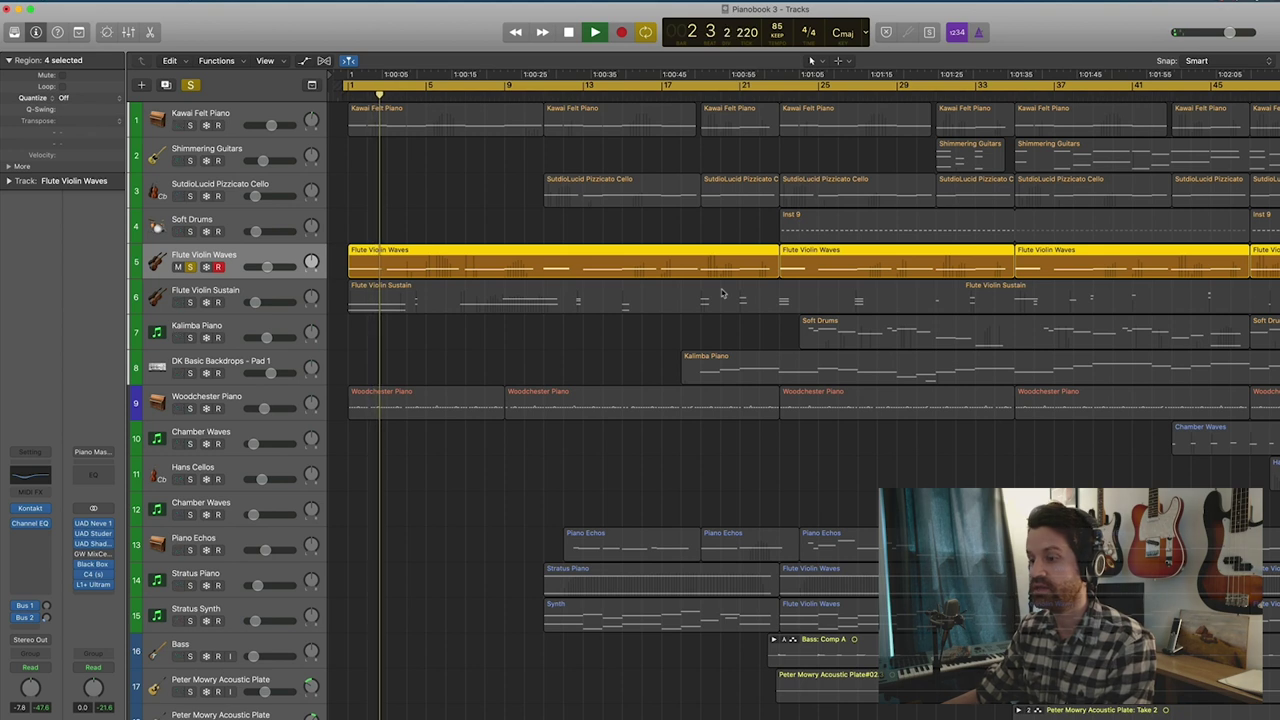
Audition Flute Violin Sustain soloed with Flute Violin Waves, clear both solos and replay the full mix from the start.
{"action": "left_click", "coordinate": [196, 297]}
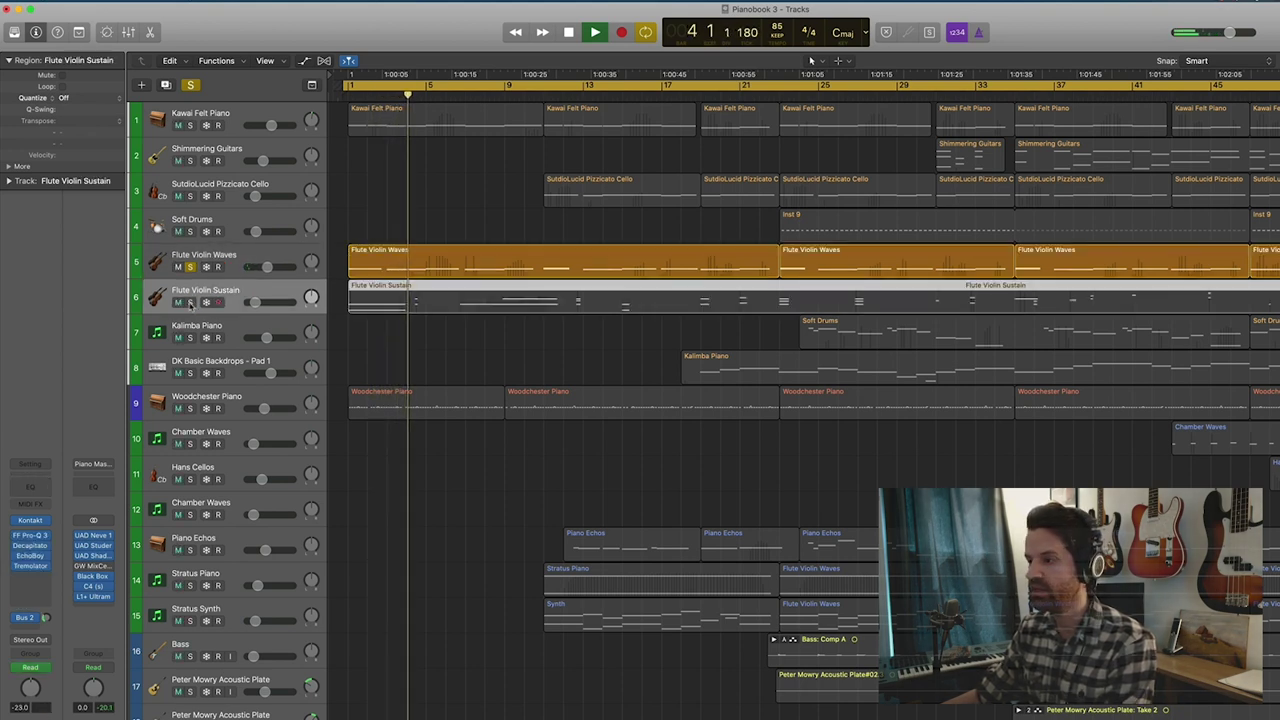
{"action": "left_click", "coordinate": [190, 302]}
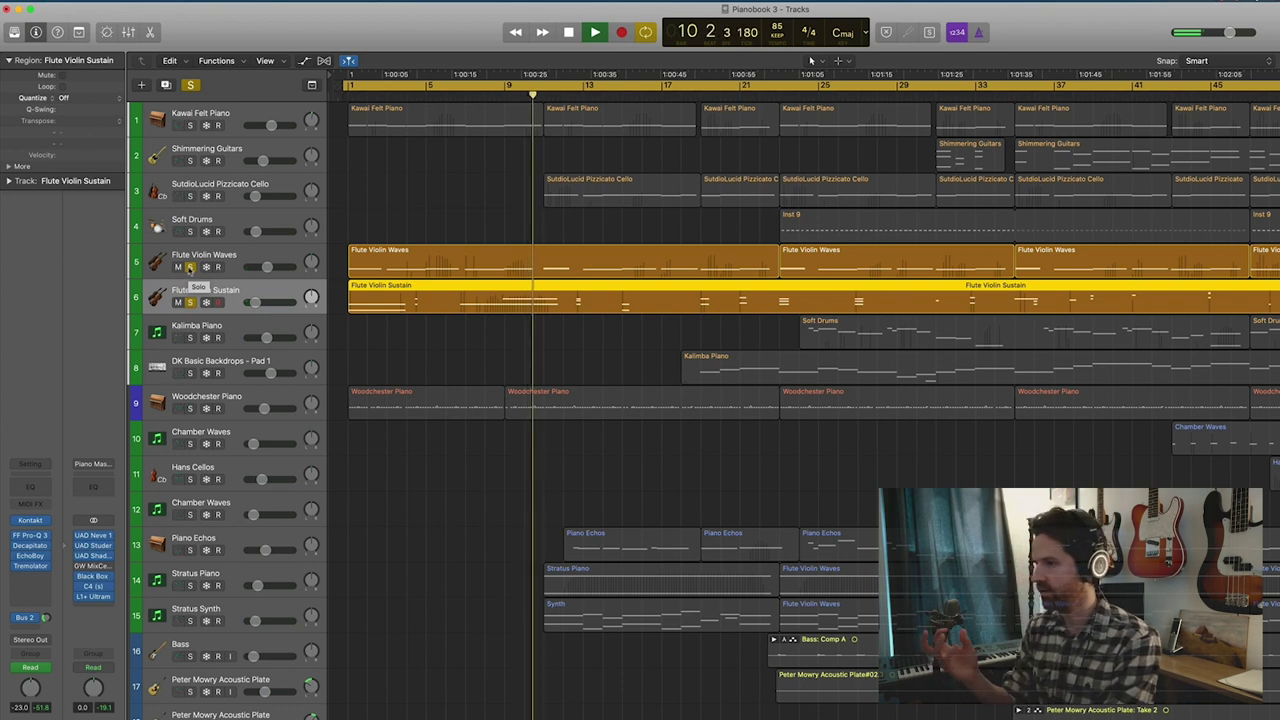
{"action": "left_click", "coordinate": [190, 268]}
{"action": "left_click", "coordinate": [190, 302]}
{"action": "key", "text": "Return"}
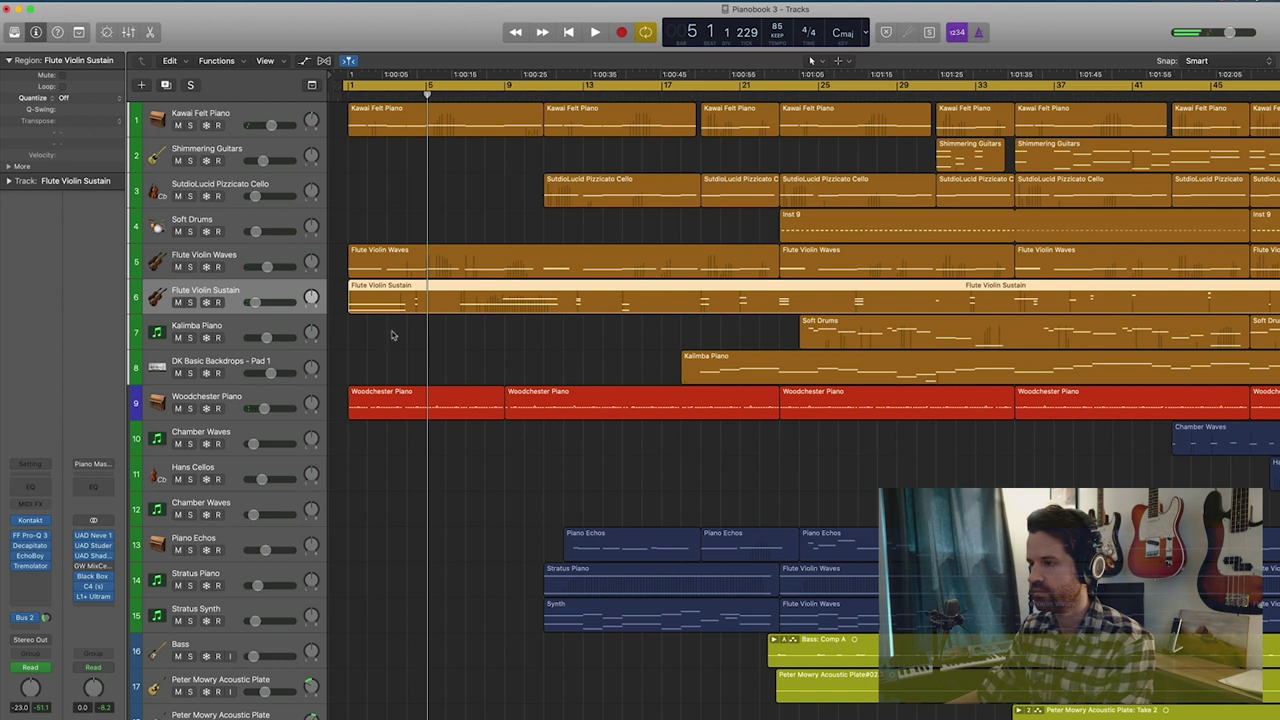
View the Kontakt multi loaded on the Kalimba Piano track and close its window.
{"action": "left_click", "coordinate": [239, 330]}
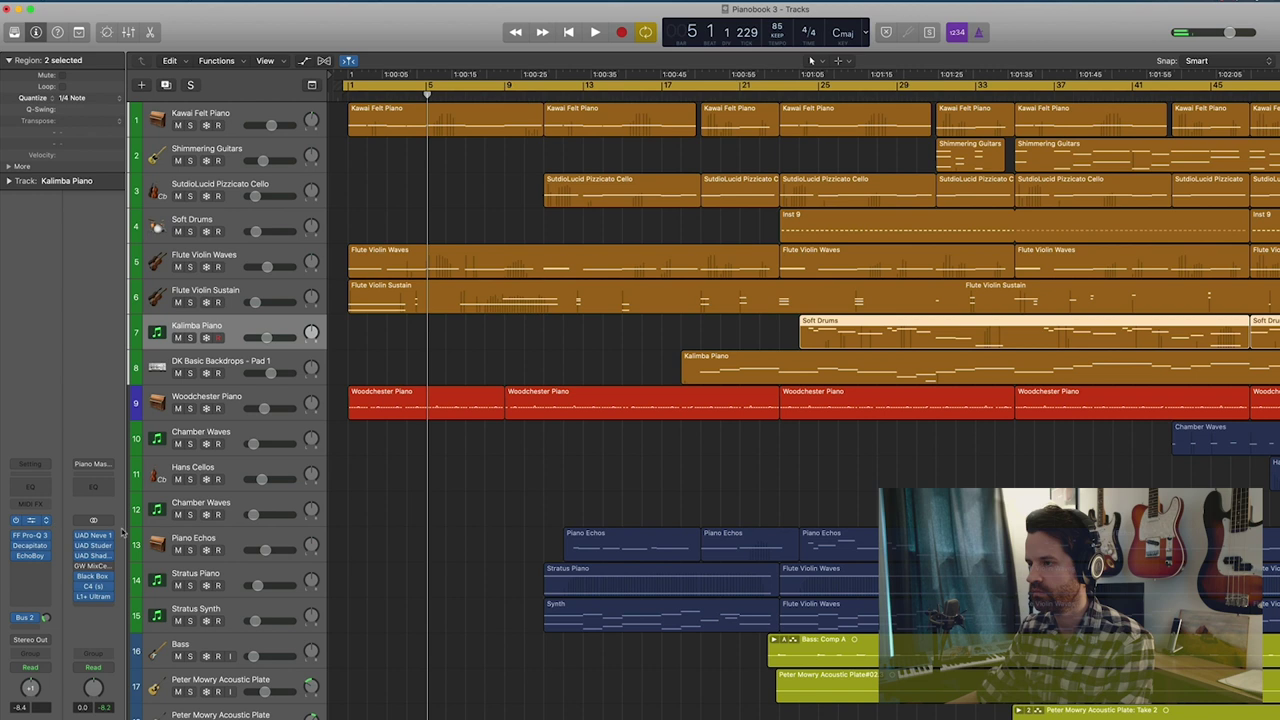
{"action": "key", "text": "v"}
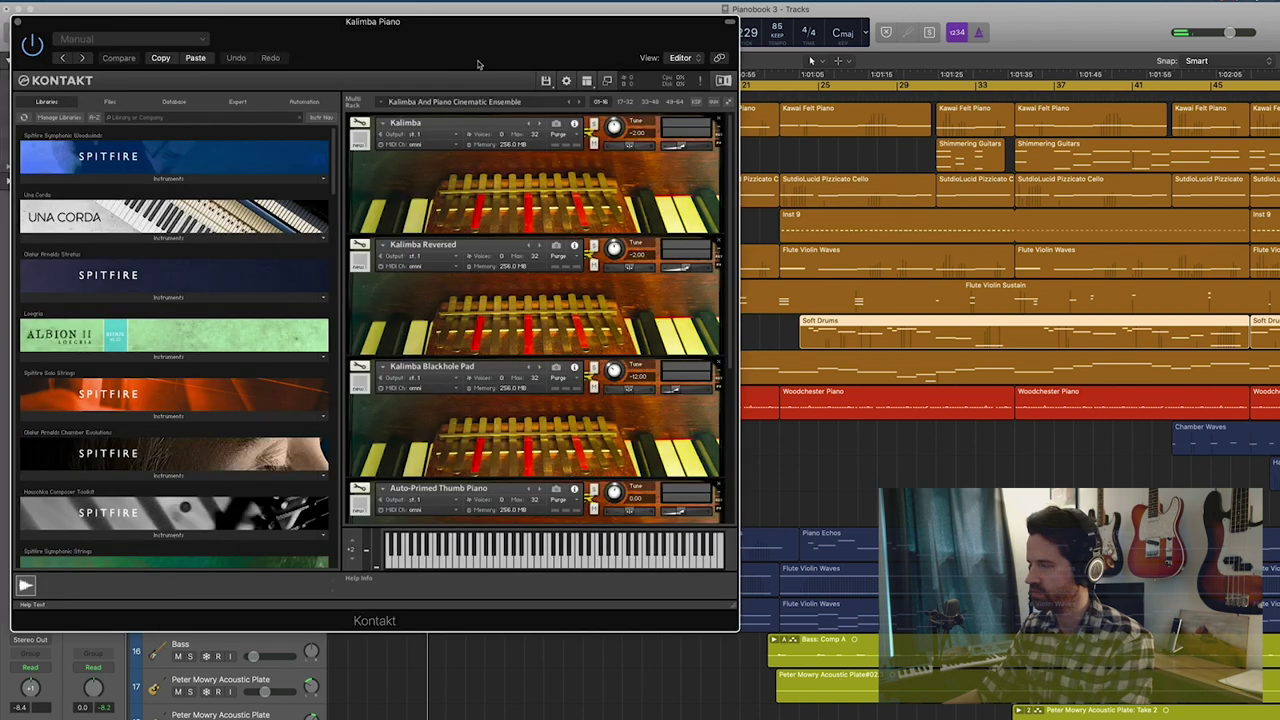
{"action": "key", "text": "v"}
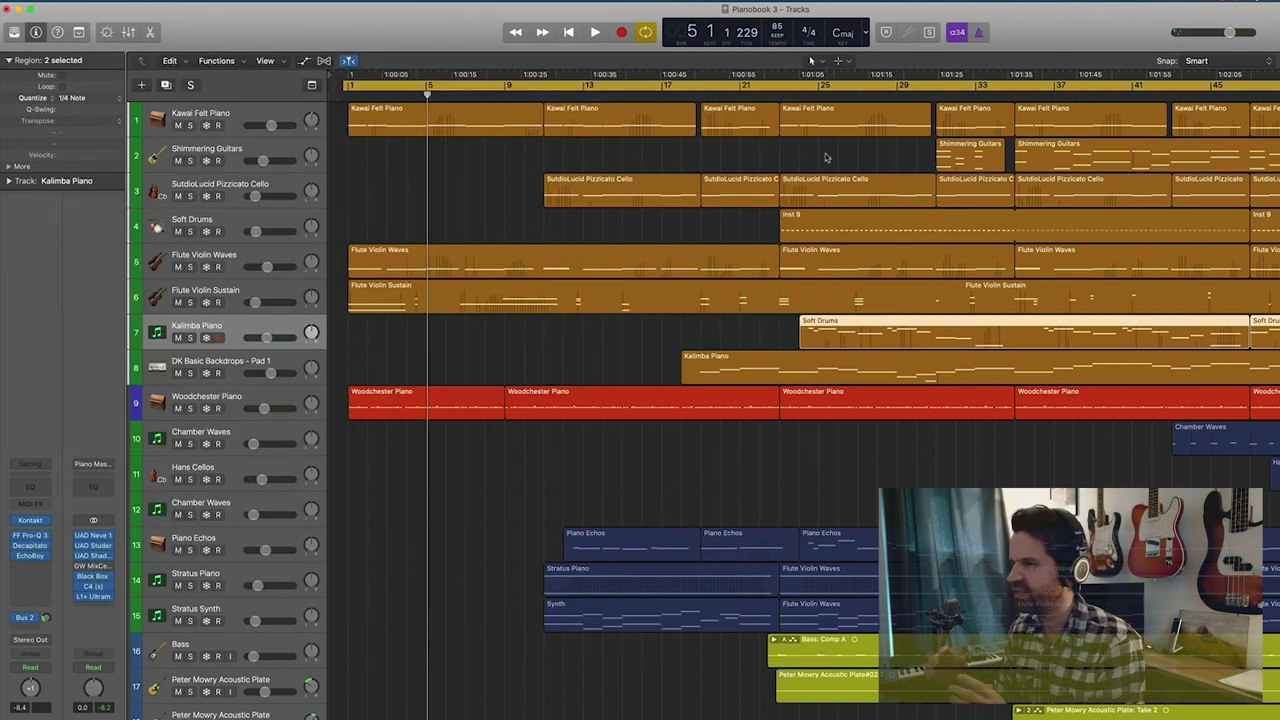
Play the song from about bar 24, audition the Kalimba Piano track soloed and clear its solo.
{"action": "left_click", "coordinate": [798, 97]}
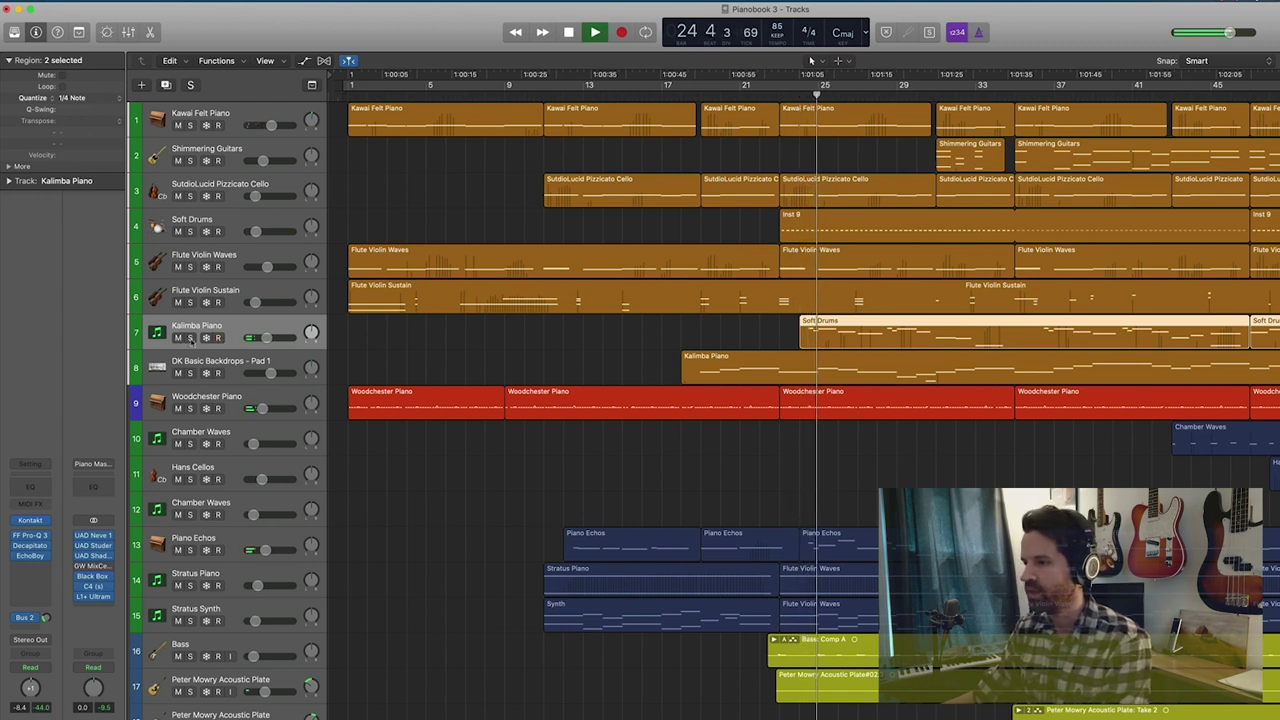
{"action": "left_click", "coordinate": [190, 337]}
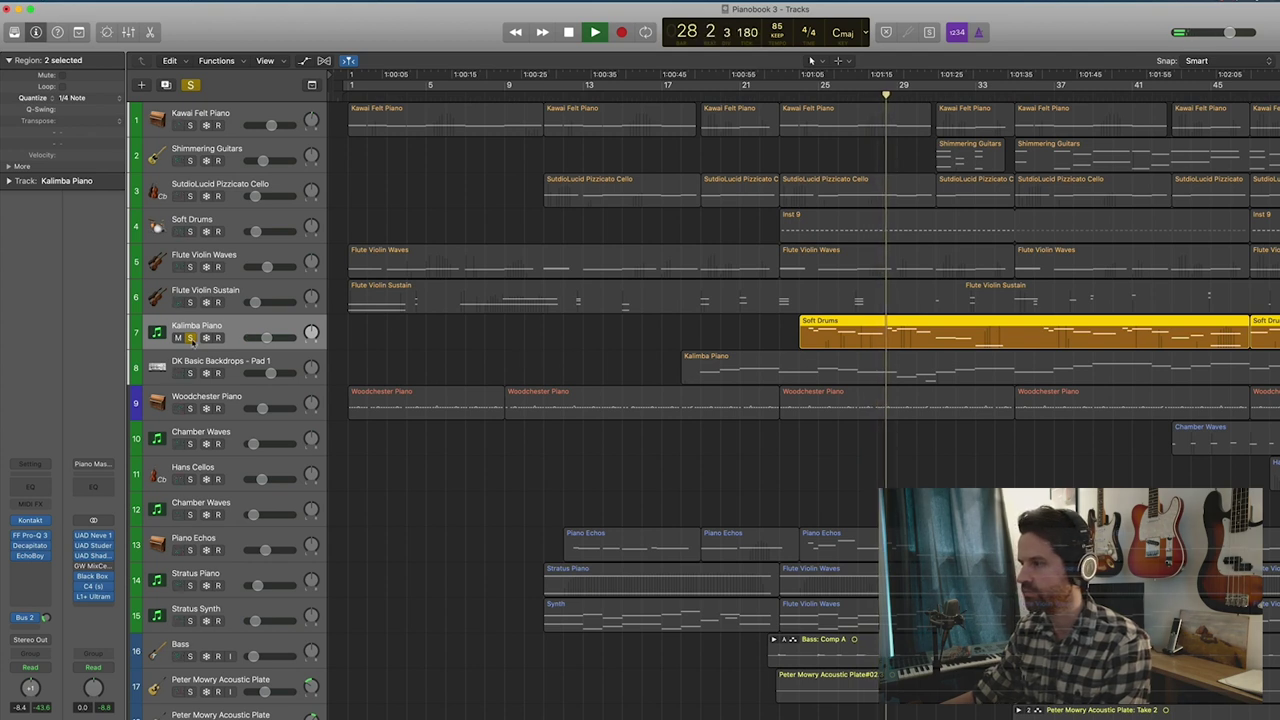
{"action": "left_click", "coordinate": [190, 338]}
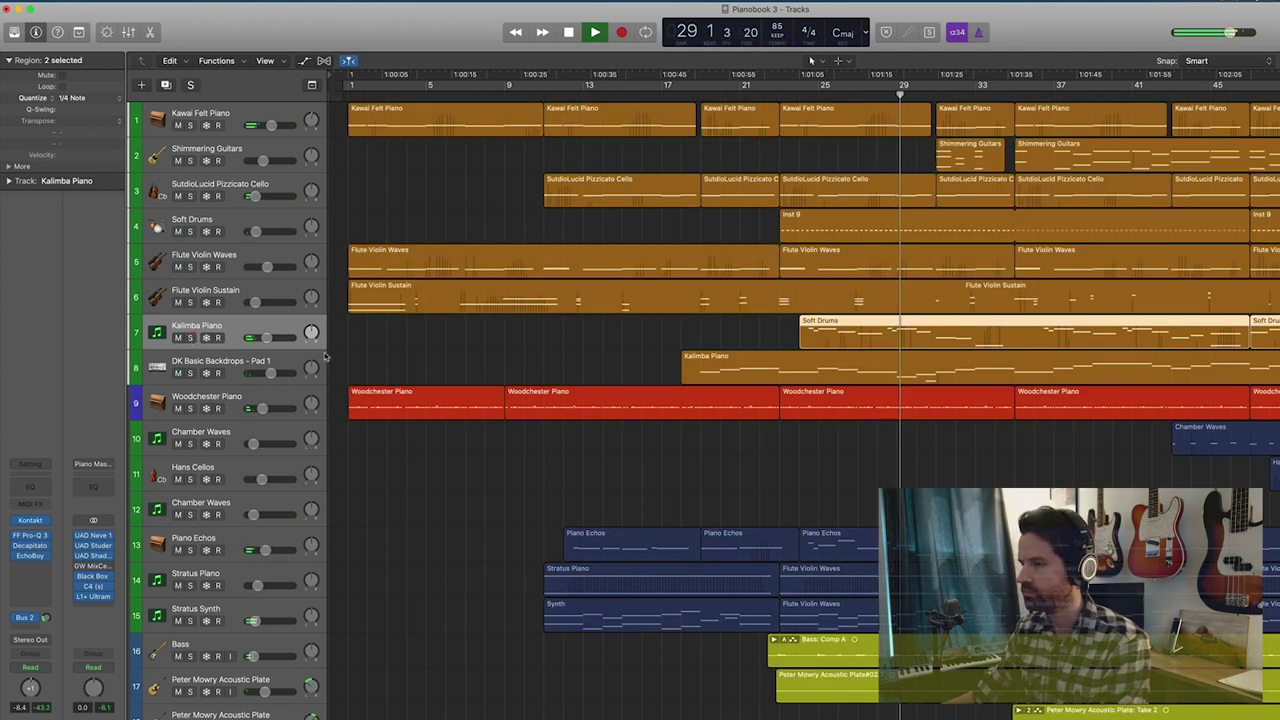
View the Kontakt patch on the DK Basic Backdrops - Pad 1 track, close it, and audition the track soloed within the mix.
{"action": "left_click", "coordinate": [205, 370]}
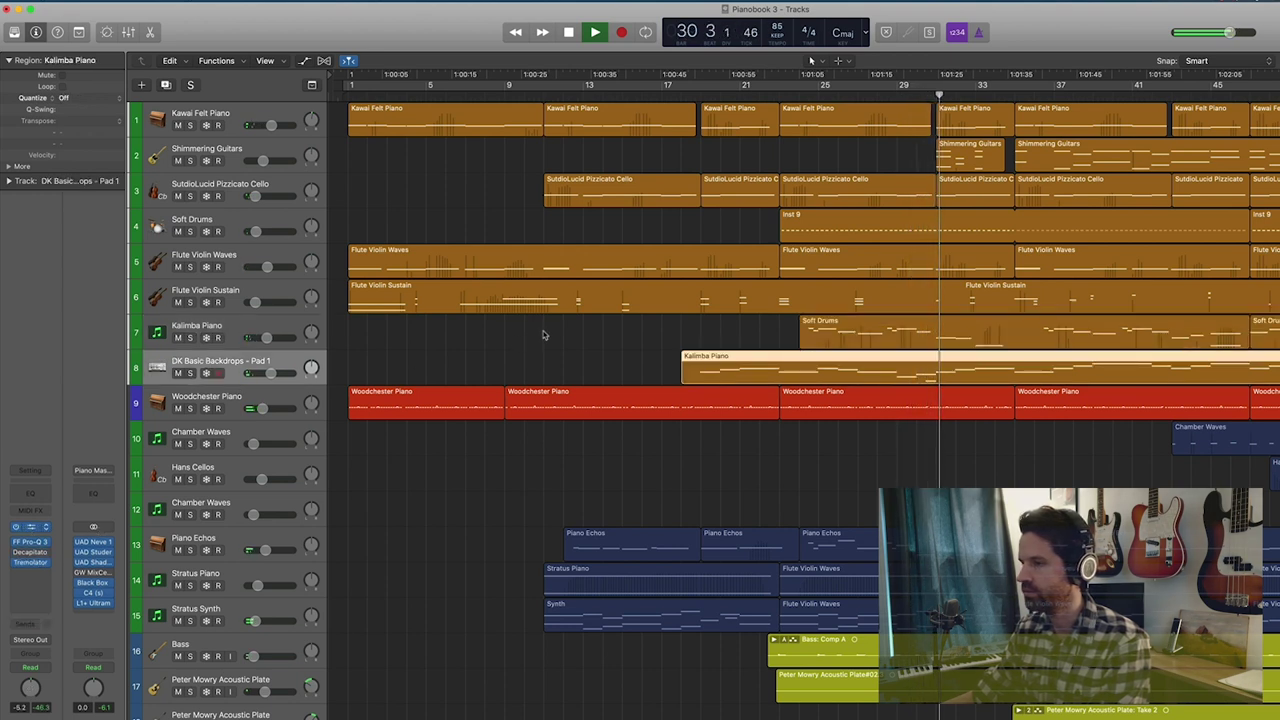
{"action": "key", "text": "v"}
{"action": "left_click_drag", "start_coordinate": [461, 67], "coordinate": [590, 240]}
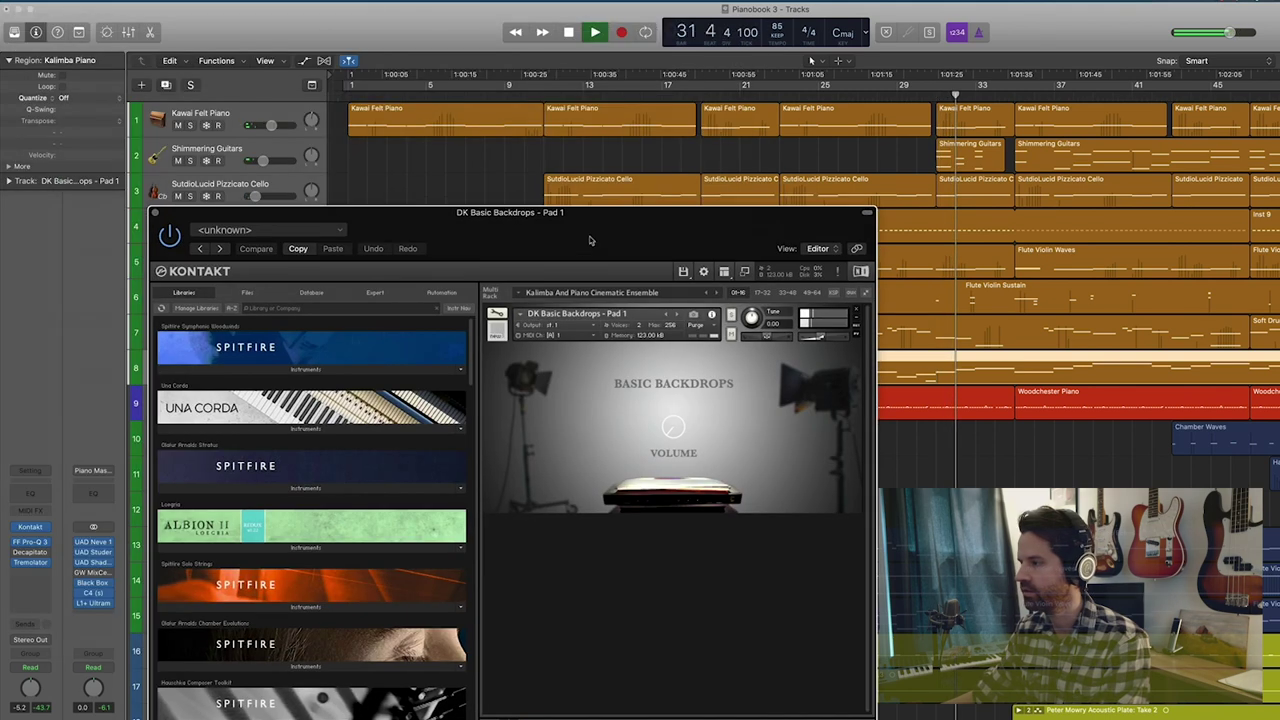
{"action": "left_click", "coordinate": [155, 214]}
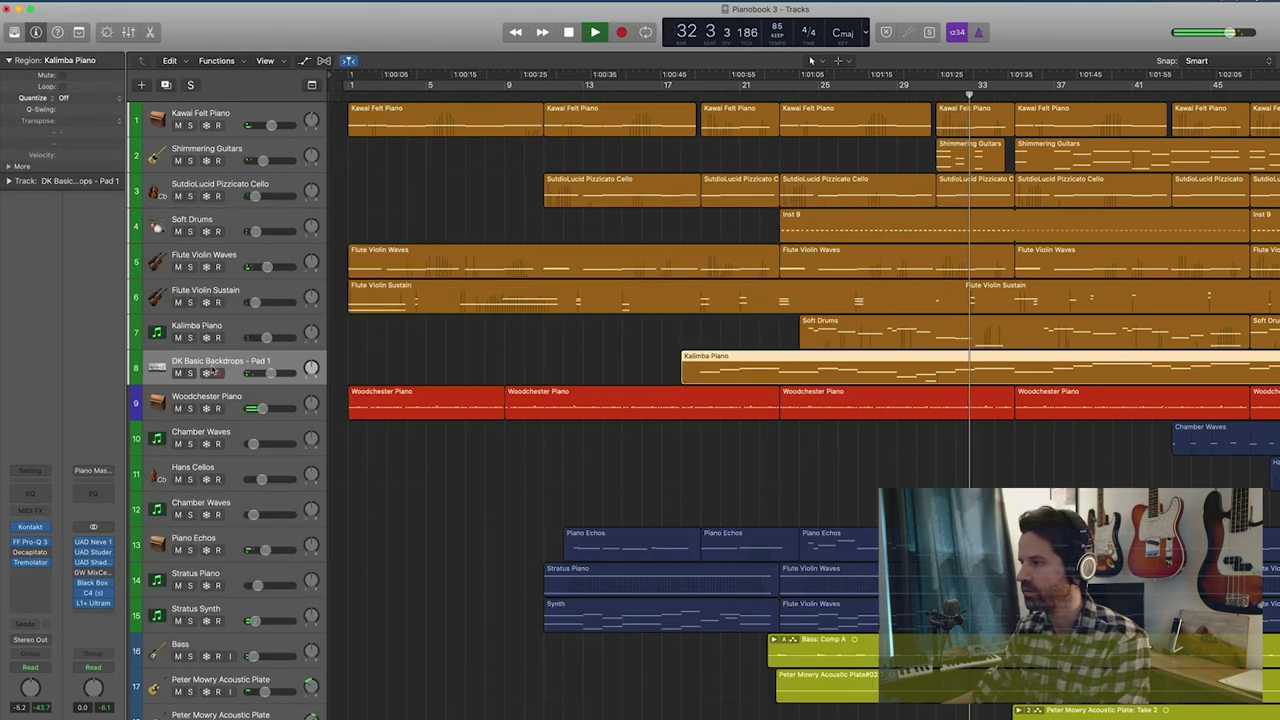
{"action": "left_click", "coordinate": [190, 373]}
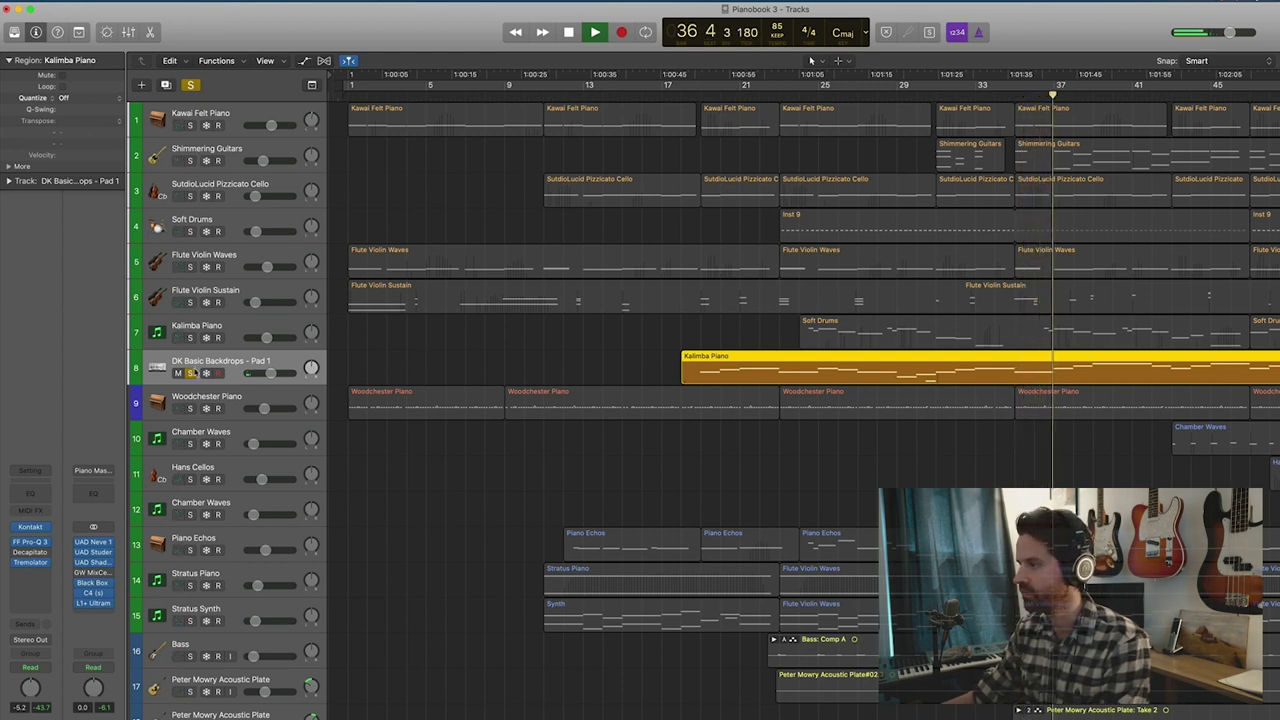
{"action": "left_click", "coordinate": [190, 373]}
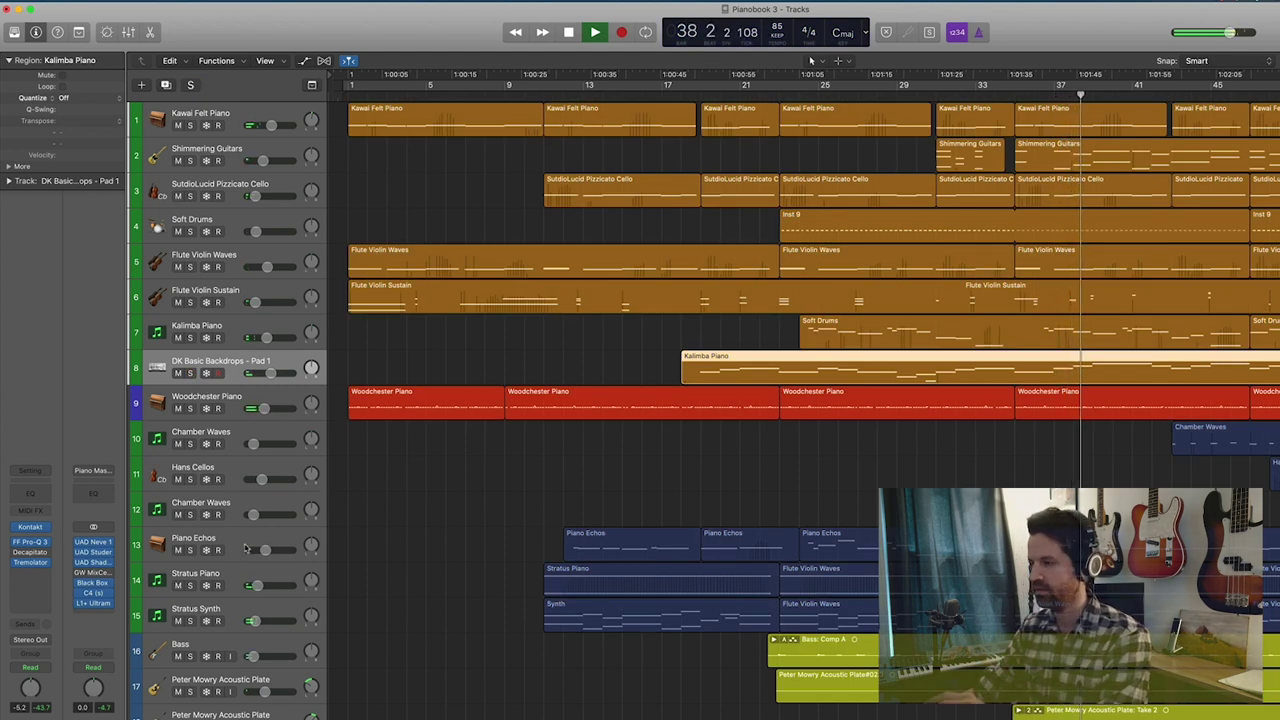
Stop playback and view the Piano Echos track's Felt Grand Piano patch in Kontakt, keeping the window clear of the tracks.
{"action": "left_click", "coordinate": [193, 540]}
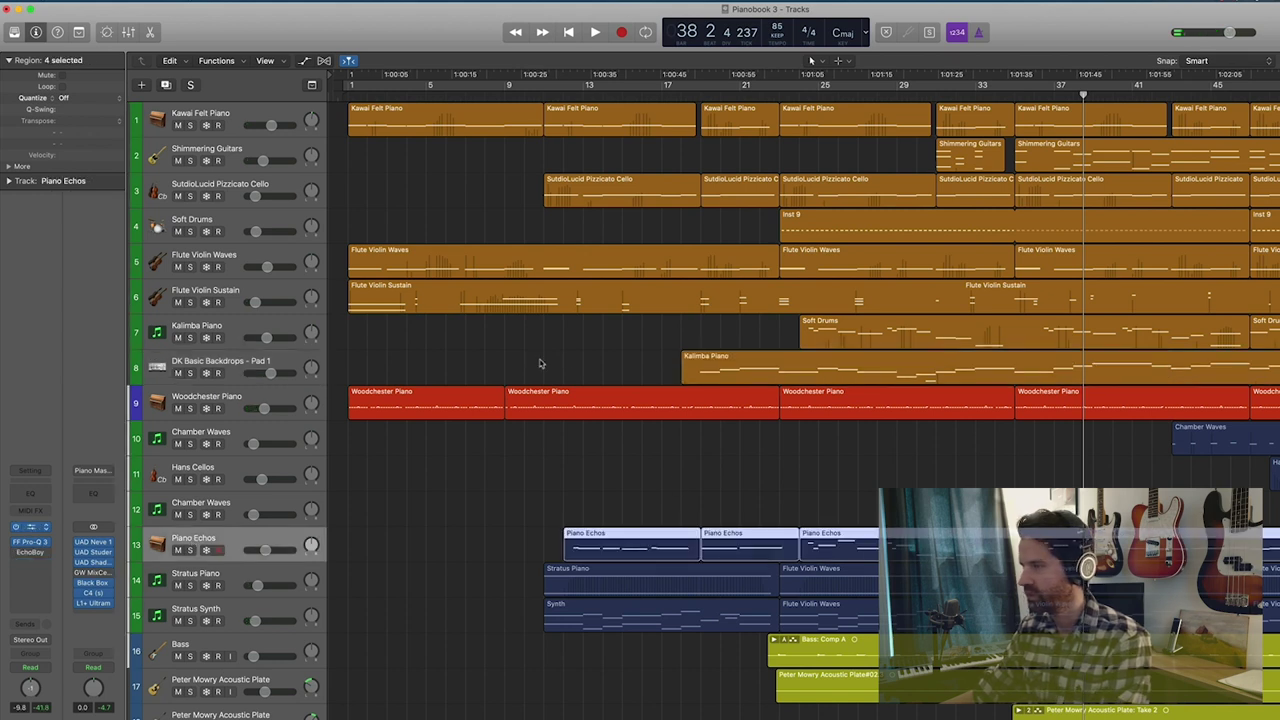
{"action": "key", "text": "v"}
{"action": "left_click_drag", "start_coordinate": [441, 31], "coordinate": [737, 303]}
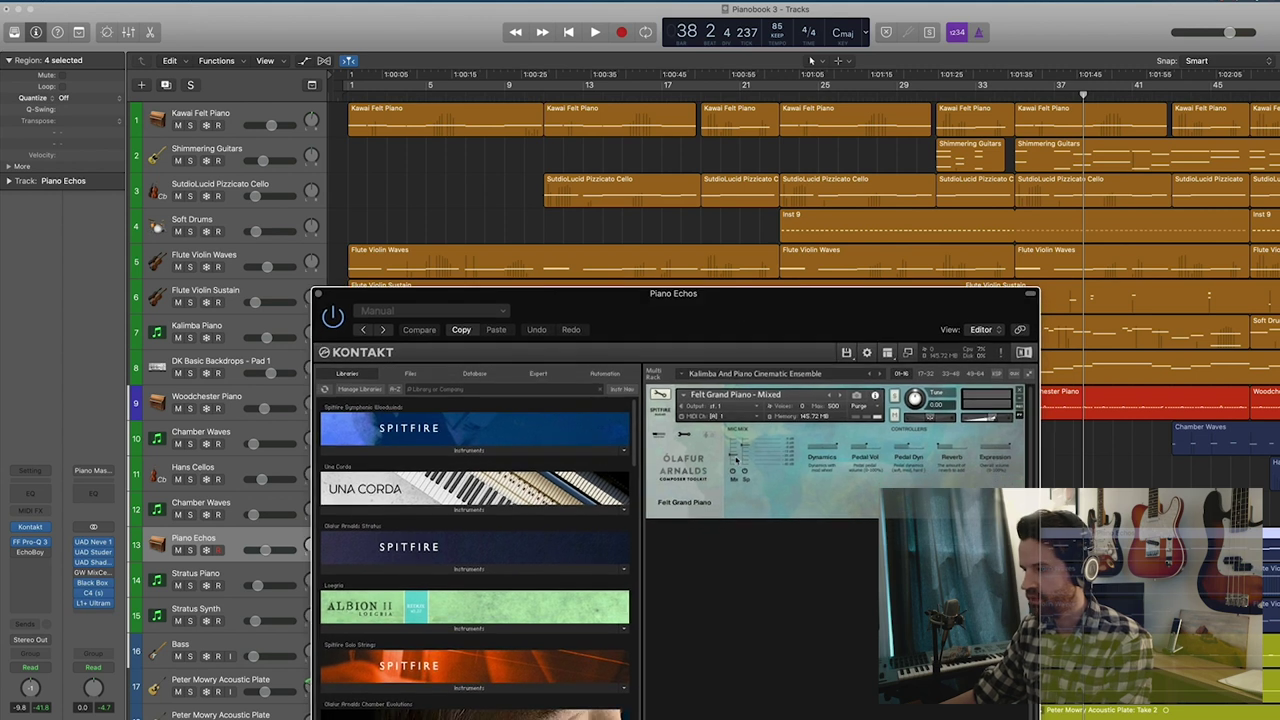
{"action": "left_click_drag", "start_coordinate": [740, 293], "coordinate": [827, 617]}
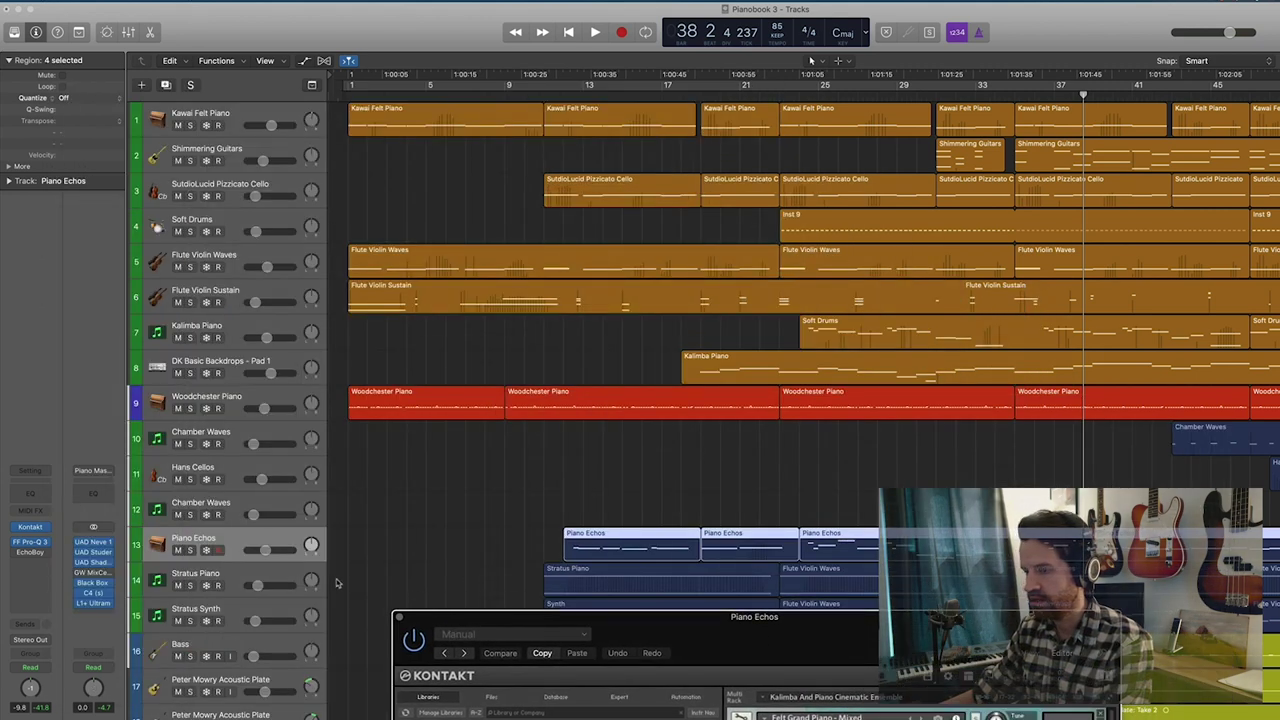
Solo the Piano Echos track and play it from about bar 13 with its Kontakt window moved off its regions.
{"action": "left_click", "coordinate": [190, 550]}
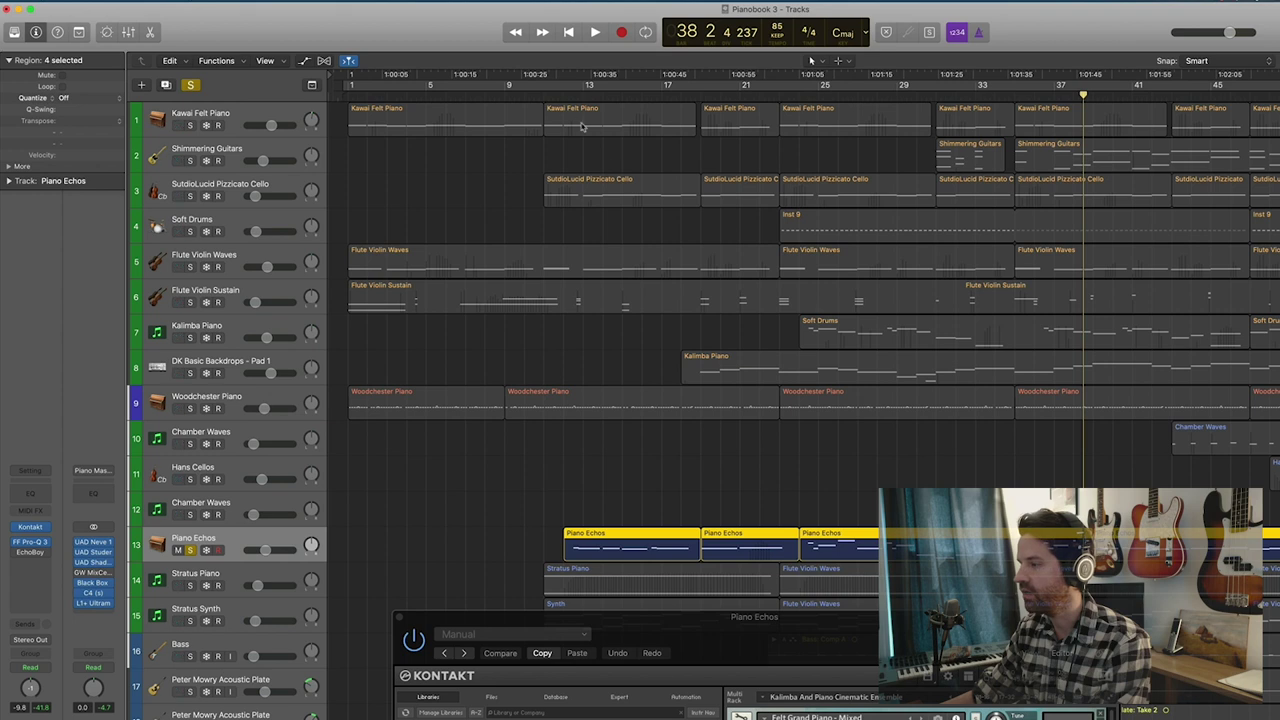
{"action": "left_click", "coordinate": [712, 621]}
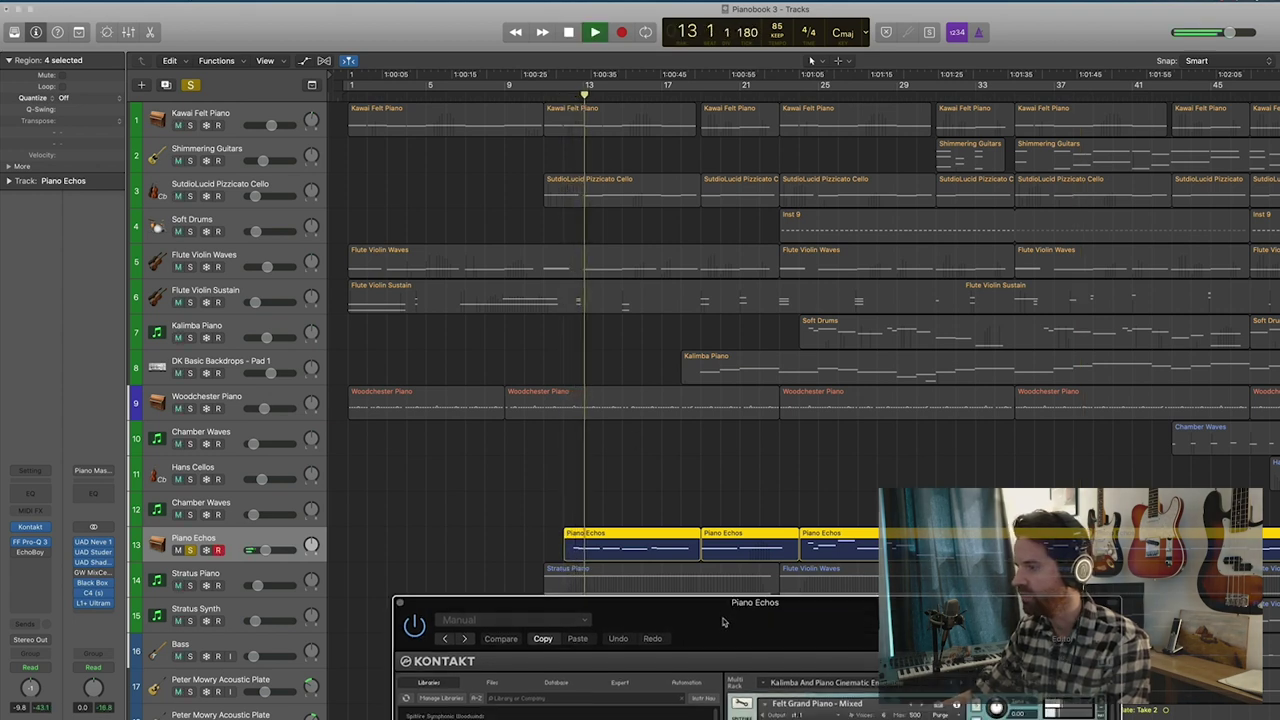
{"action": "left_click_drag", "start_coordinate": [725, 623], "coordinate": [1082, 98]}
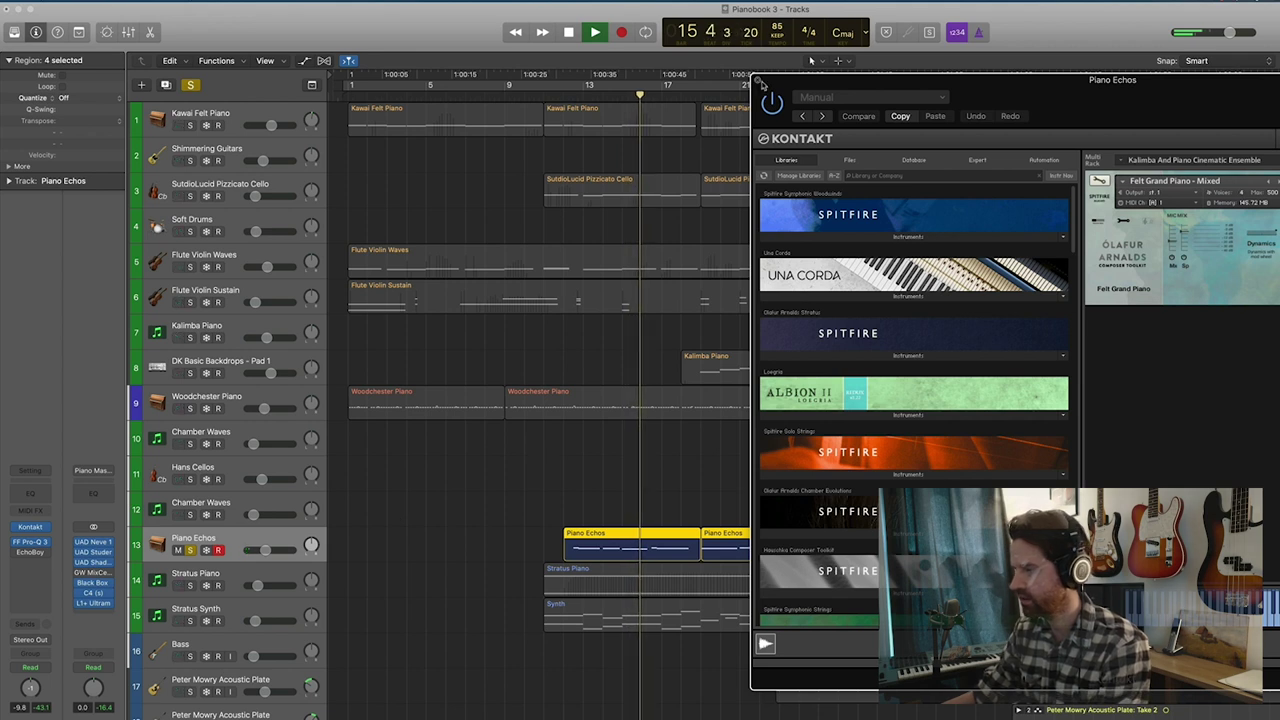
Play Piano Echos soloed together with Stratus Piano and Stratus Synth from about bar 11, and close the Kontakt window.
{"action": "key", "text": "shift+space"}
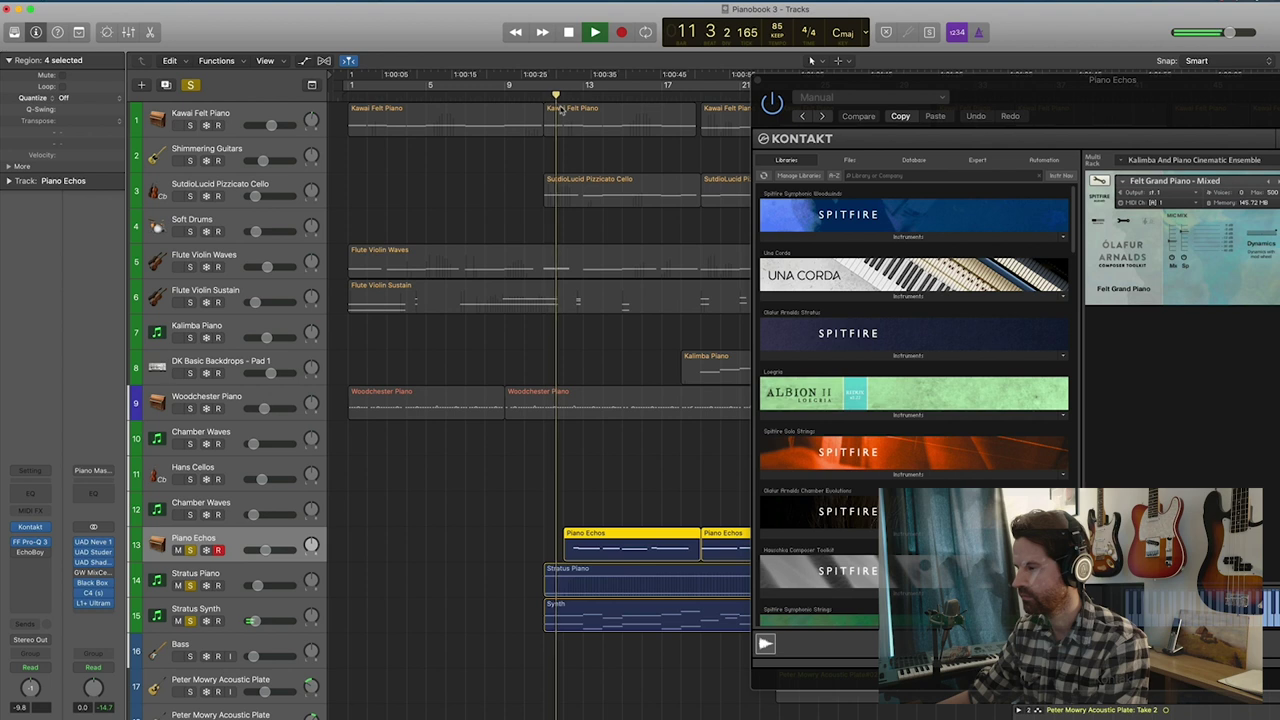
{"action": "left_click", "coordinate": [757, 83]}
{"action": "left_click", "coordinate": [757, 82]}
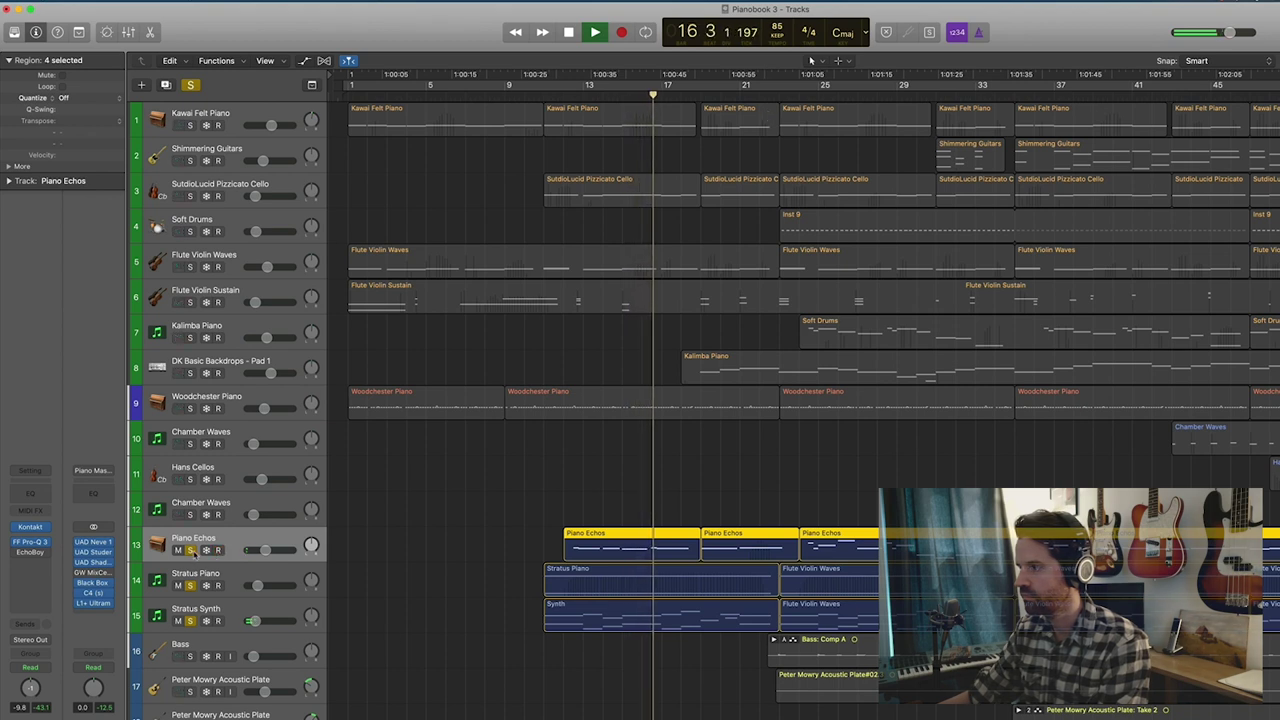
Clear the solos on Piano Echos and both Stratus tracks, and audition the Bass and acoustic guitar tracks soloed.
{"action": "key", "text": "ctrl+s"}
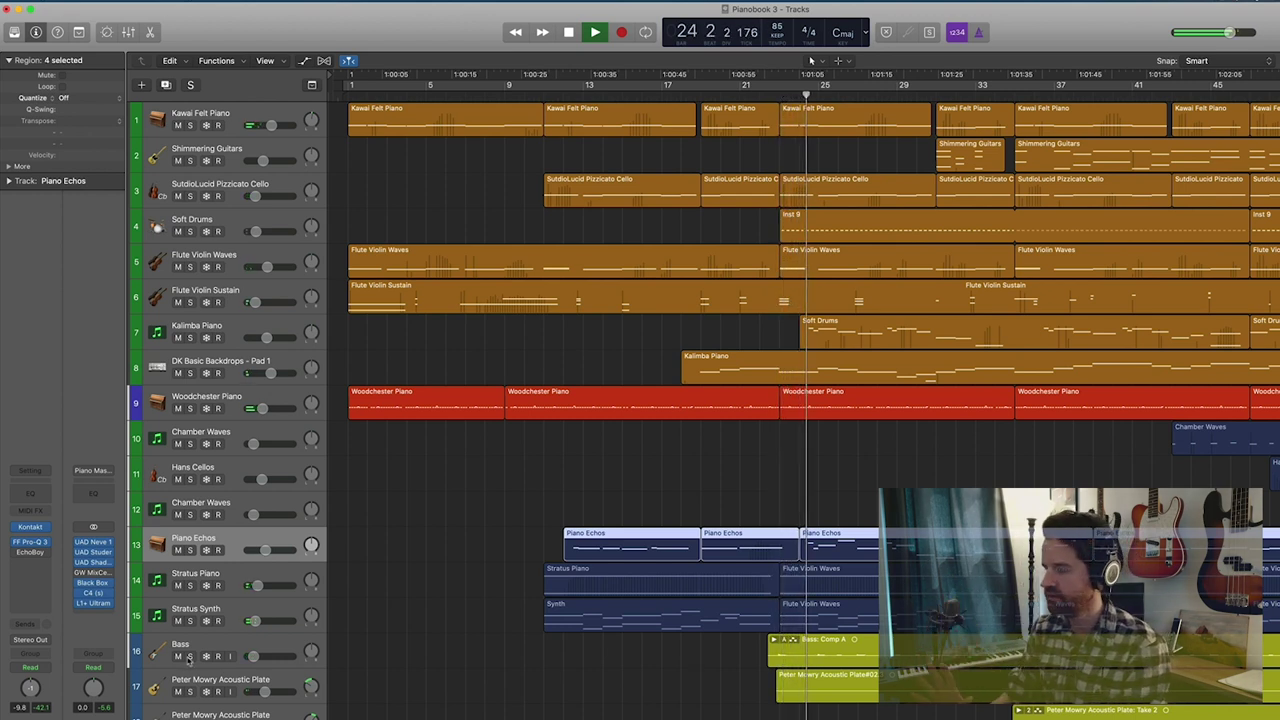
{"action": "left_click_drag", "start_coordinate": [190, 656], "coordinate": [190, 719]}
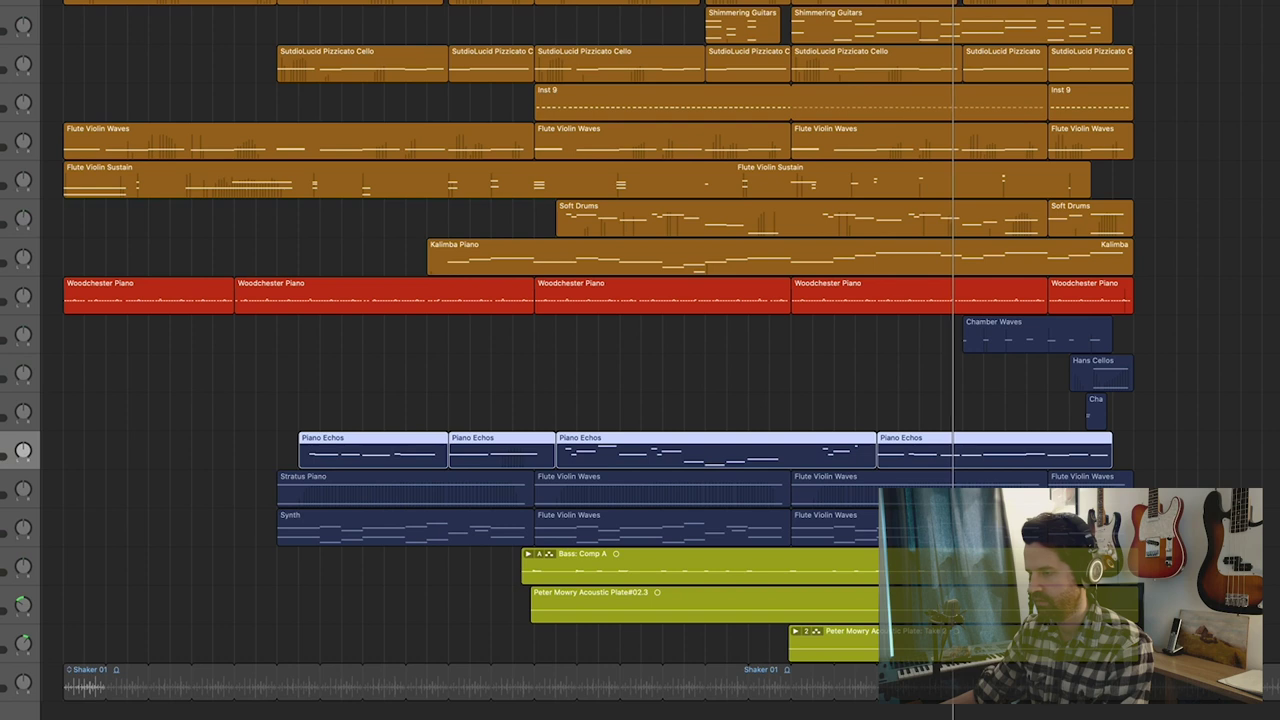
Audition the first Chamber Waves track soloed from its region start, with its Kontakt patch open and moved clear of the string regions.
{"action": "left_click", "coordinate": [1037, 335]}
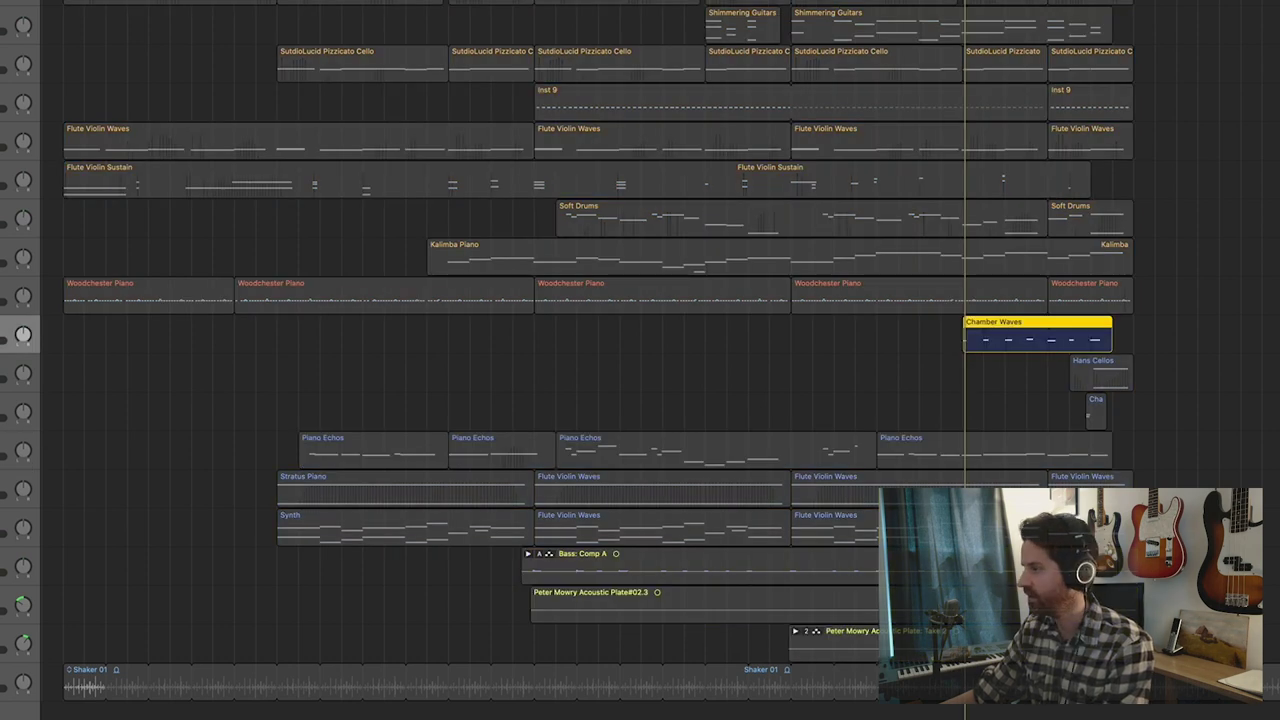
{"action": "key", "text": "v"}
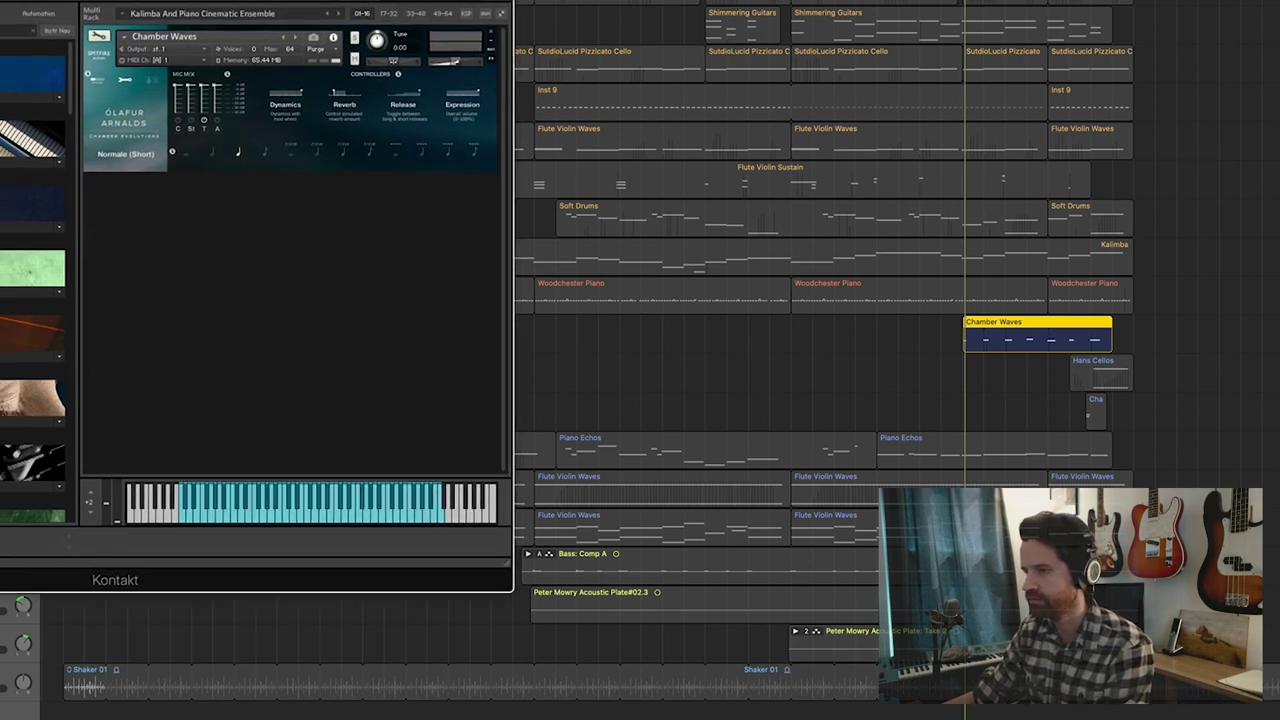
{"action": "key", "text": "space"}
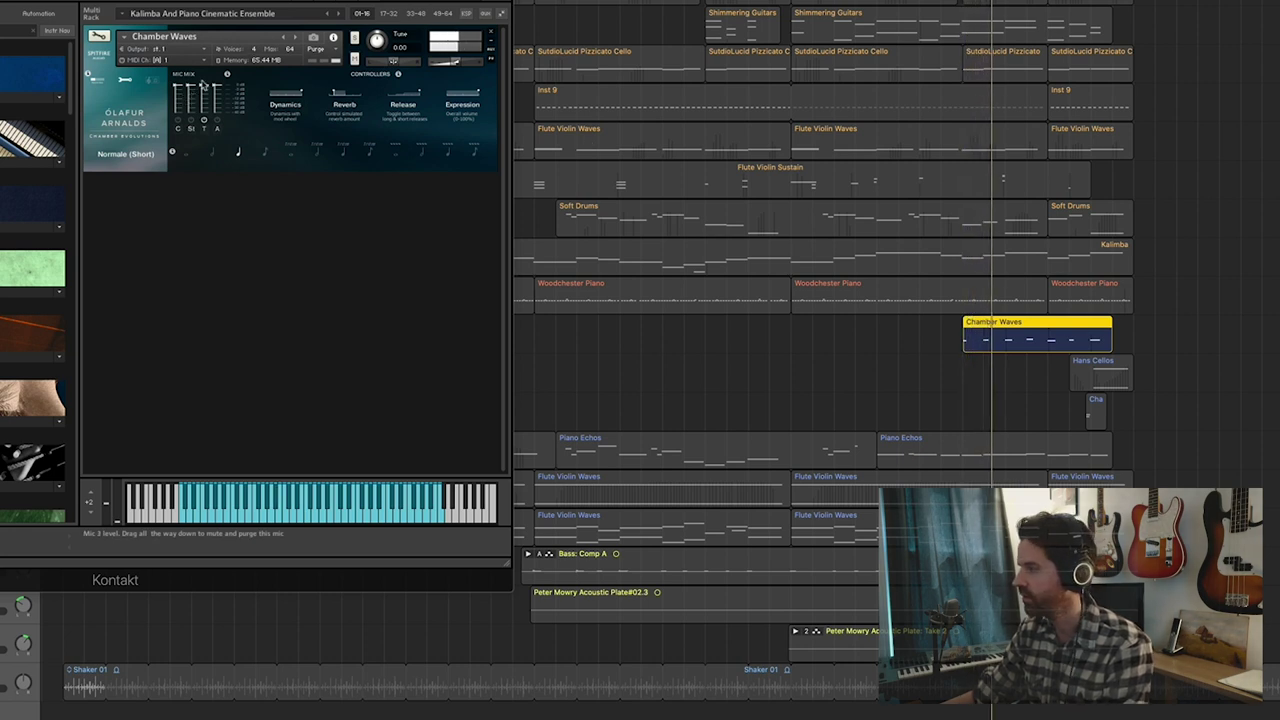
{"action": "left_click_drag", "start_coordinate": [300, 0], "coordinate": [312, 376]}
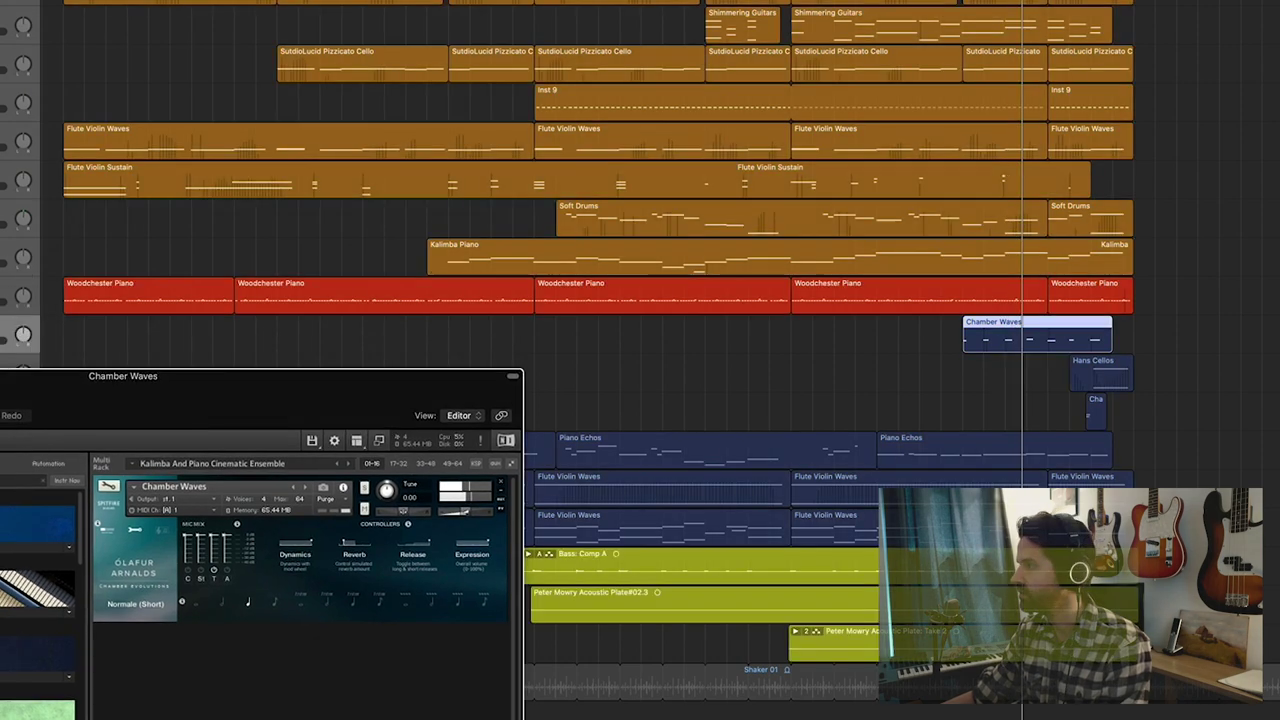
{"action": "left_click_drag", "start_coordinate": [71, 375], "coordinate": [122, 457]}
Audition both Chamber Waves tracks and Hans Cellos soloed, isolate the short Chamber Waves region, and clear the solo.
{"action": "key", "text": "s"}
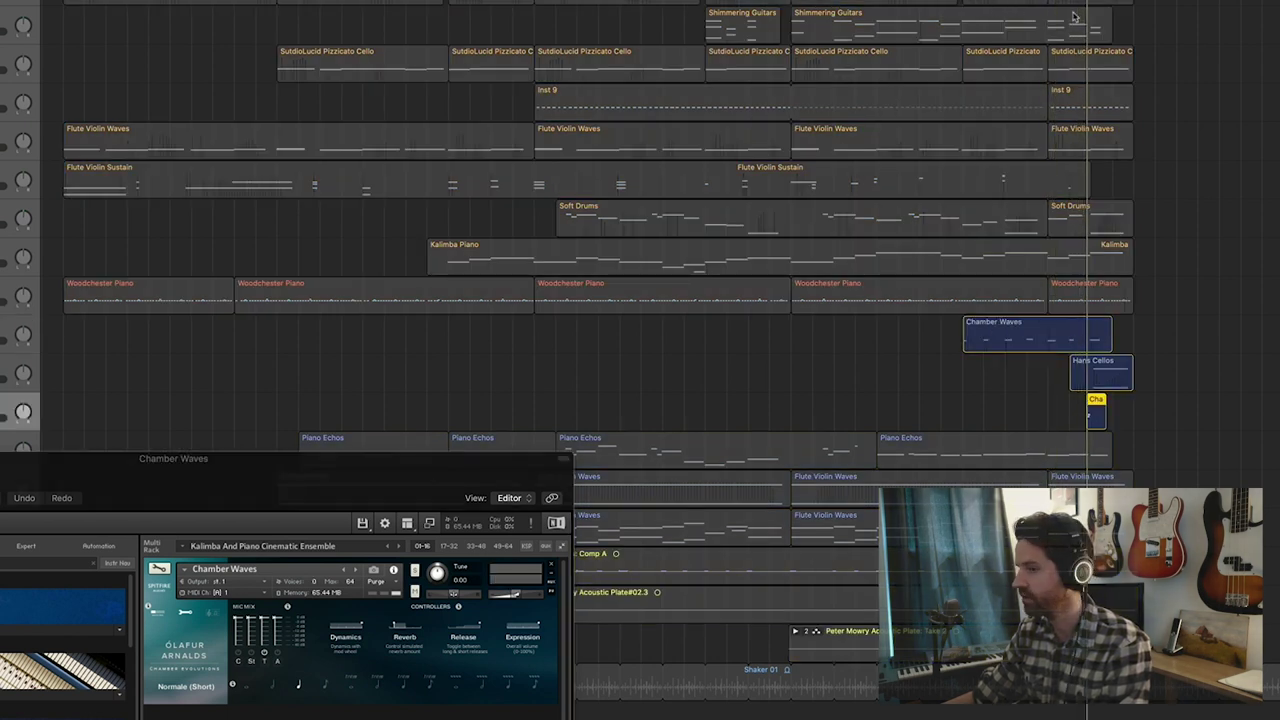
{"action": "left_click", "coordinate": [1096, 412]}
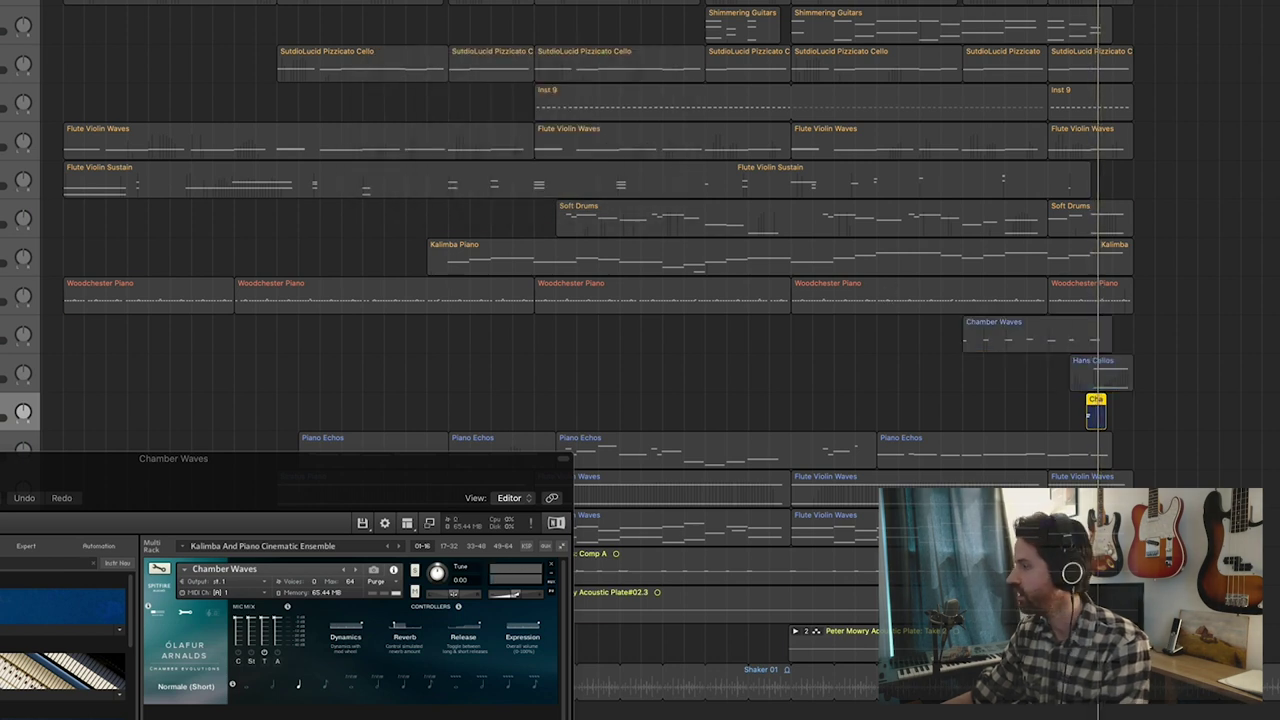
{"action": "key", "text": "s"}
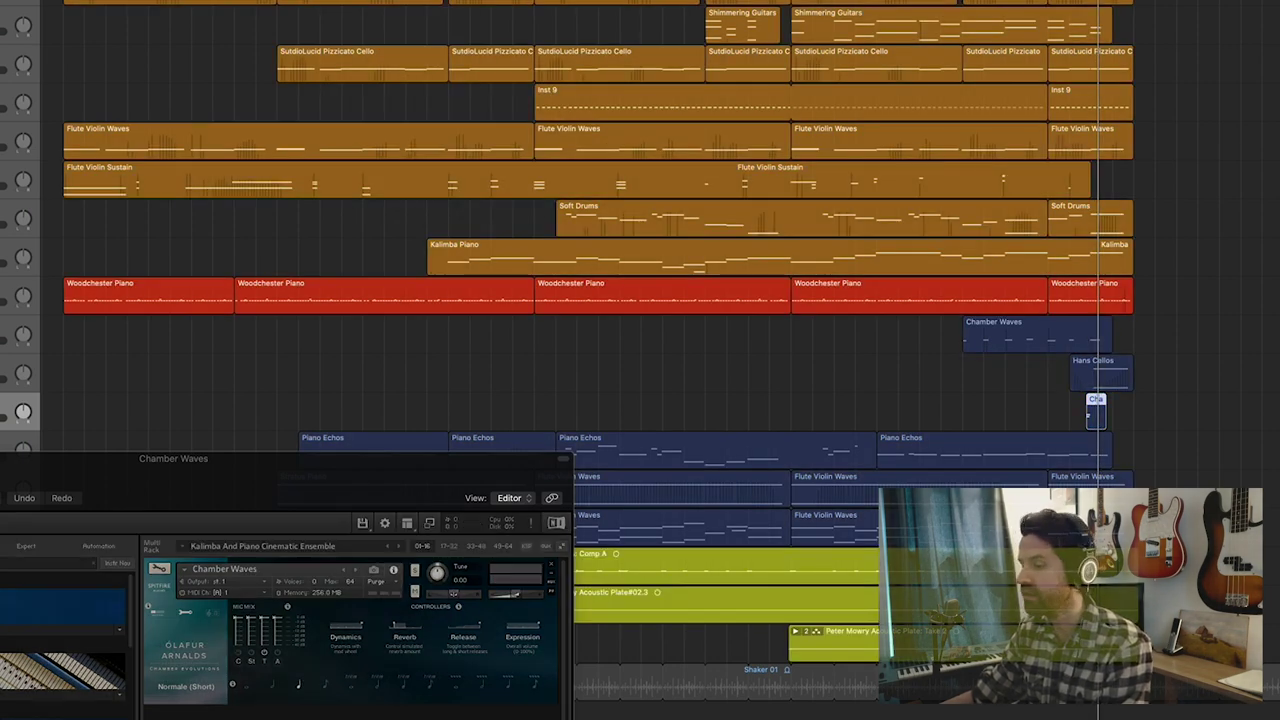